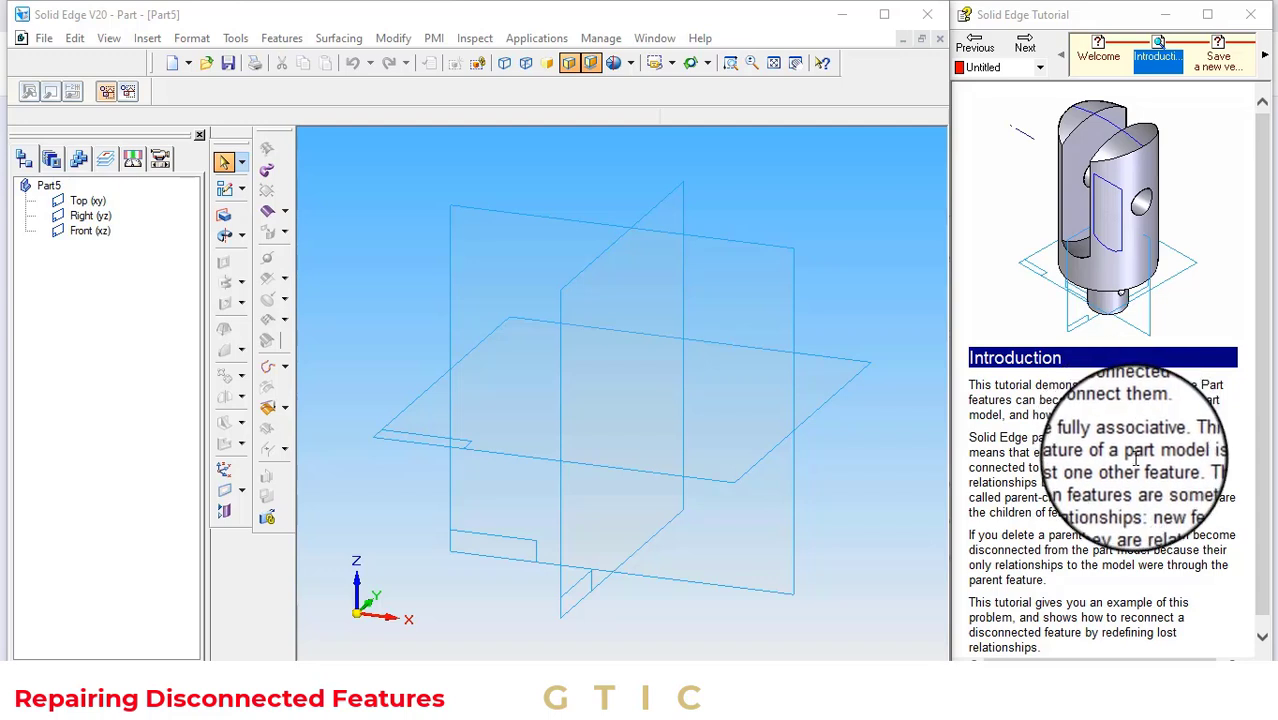
Try reopening seppcdf.par from the recent files list and dismiss the cannot-access error
scroll(1226, 465, "down", 1)
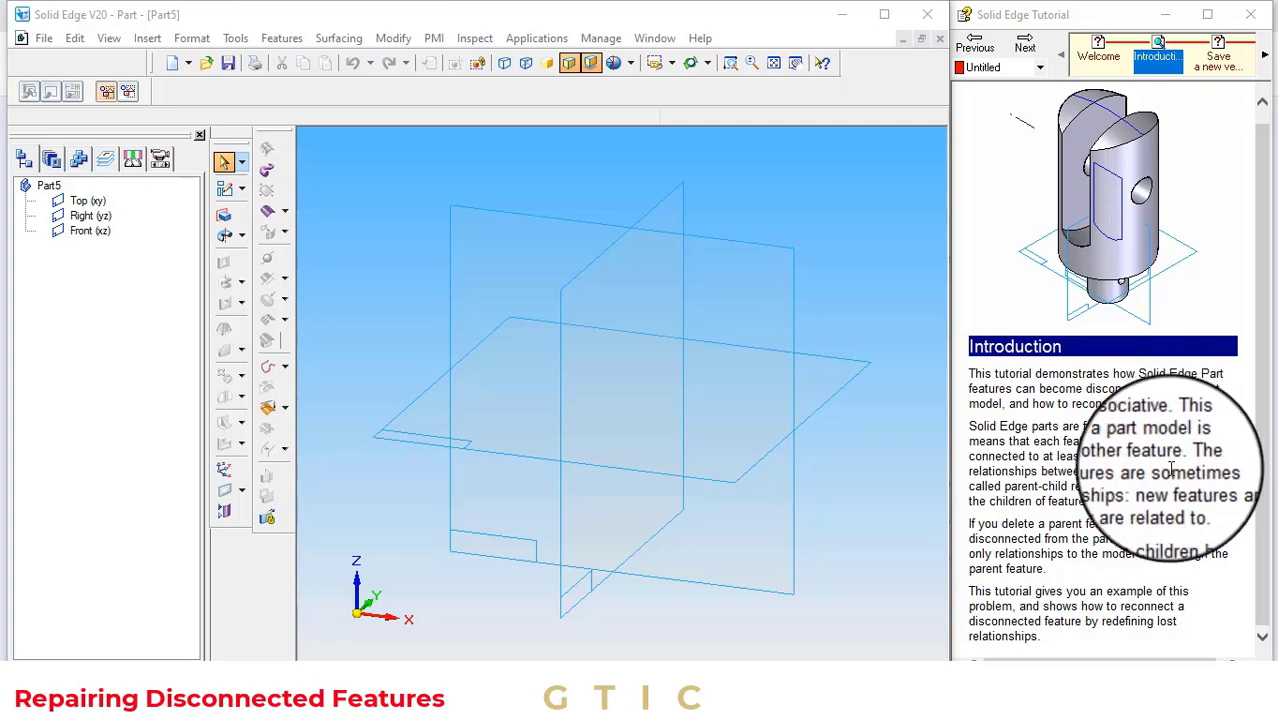
left_click(44, 40)
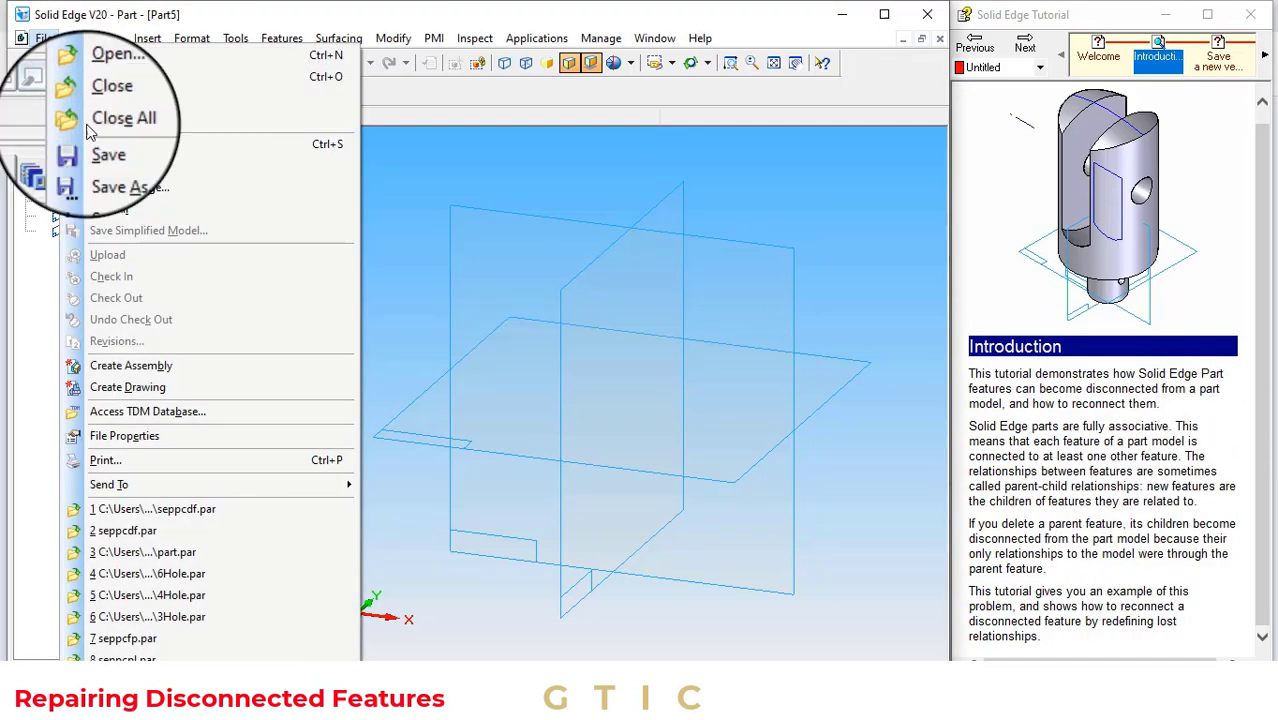
left_click(172, 511)
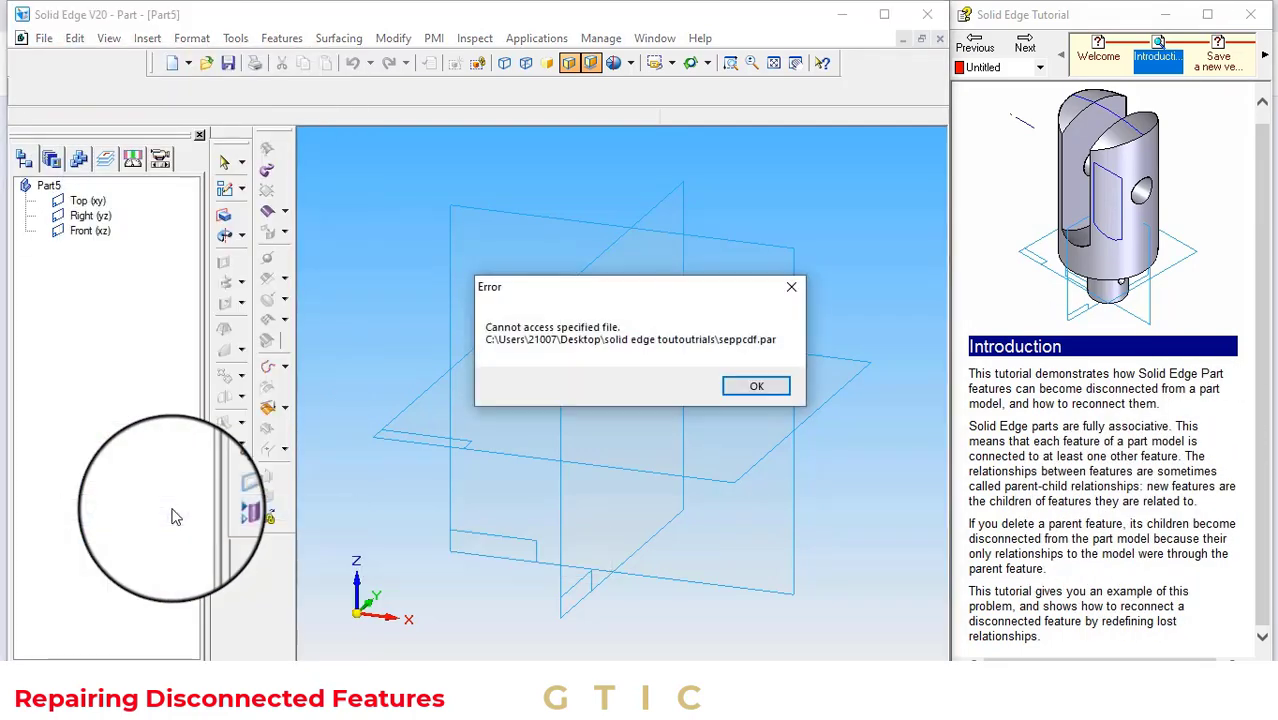
left_click(759, 386)
Open seppcdf.par from the Program Files (x86)\Solid Edge V20\Training folder
left_click(44, 38)
left_click(118, 78)
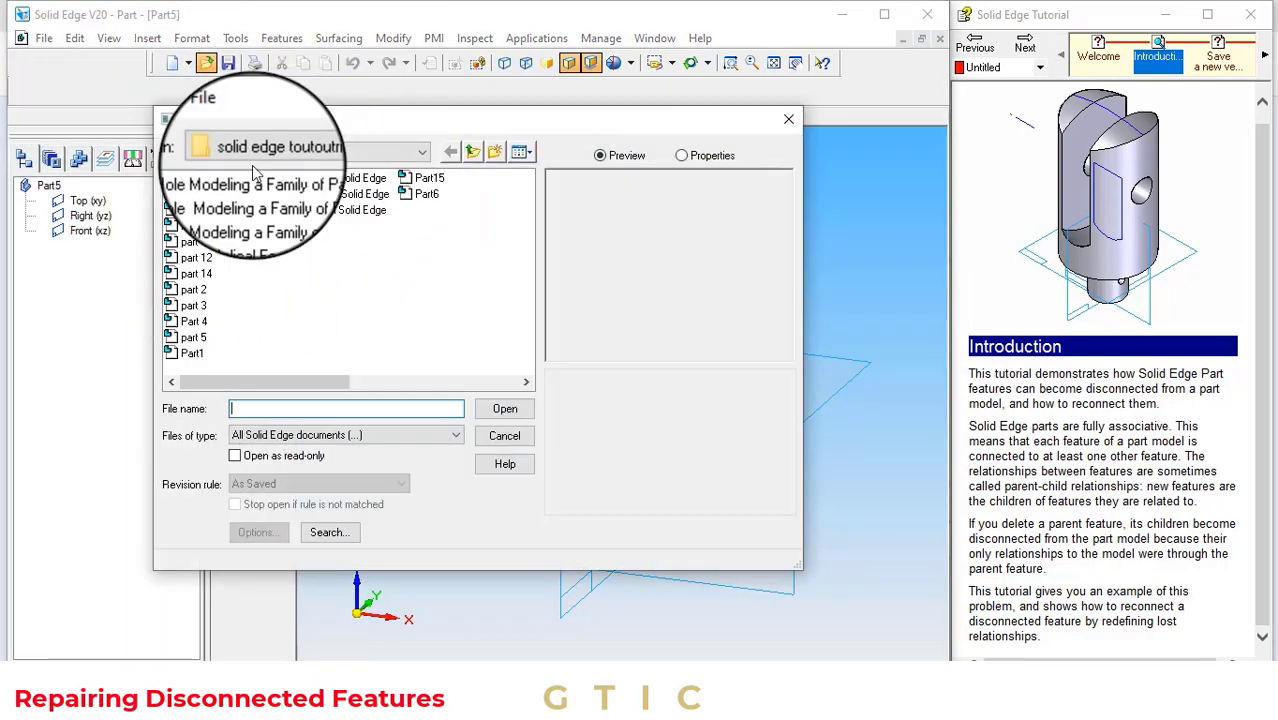
left_click(422, 150)
left_click(257, 271)
double_click(320, 208)
double_click(312, 182)
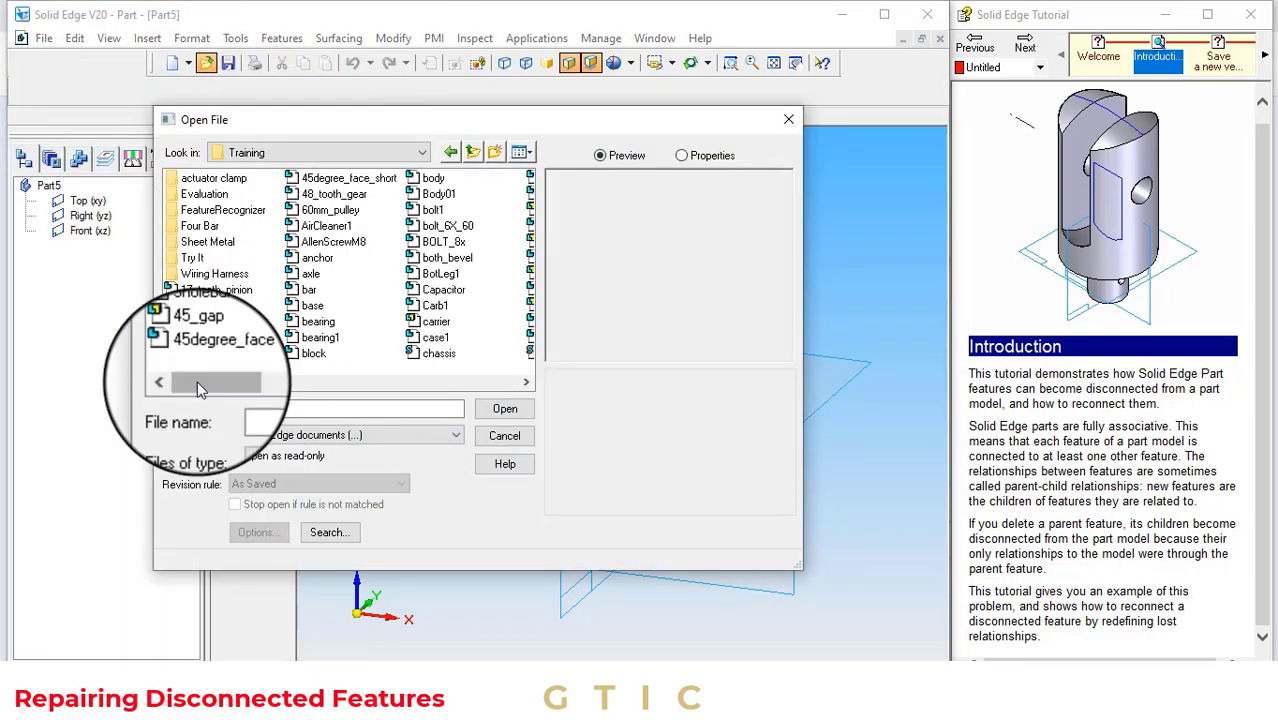
left_click_drag(205, 381, 362, 381)
left_click(445, 289)
left_click(440, 337)
left_click(517, 408)
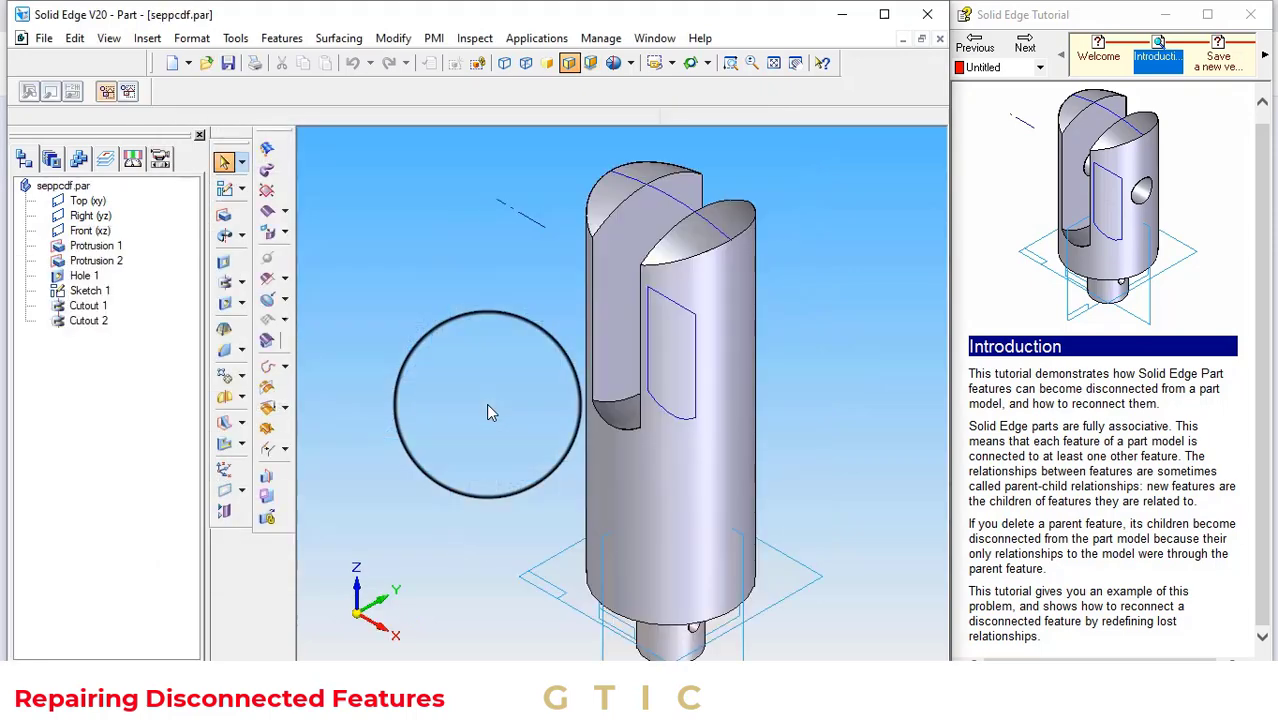
Save a copy of the part as part.par in the Solid Edge tutorials folder
left_click(44, 38)
left_click(71, 150)
left_click(489, 222)
left_click(430, 251)
double_click(372, 423)
type("part.par")
left_click(652, 423)
left_click(1020, 54)
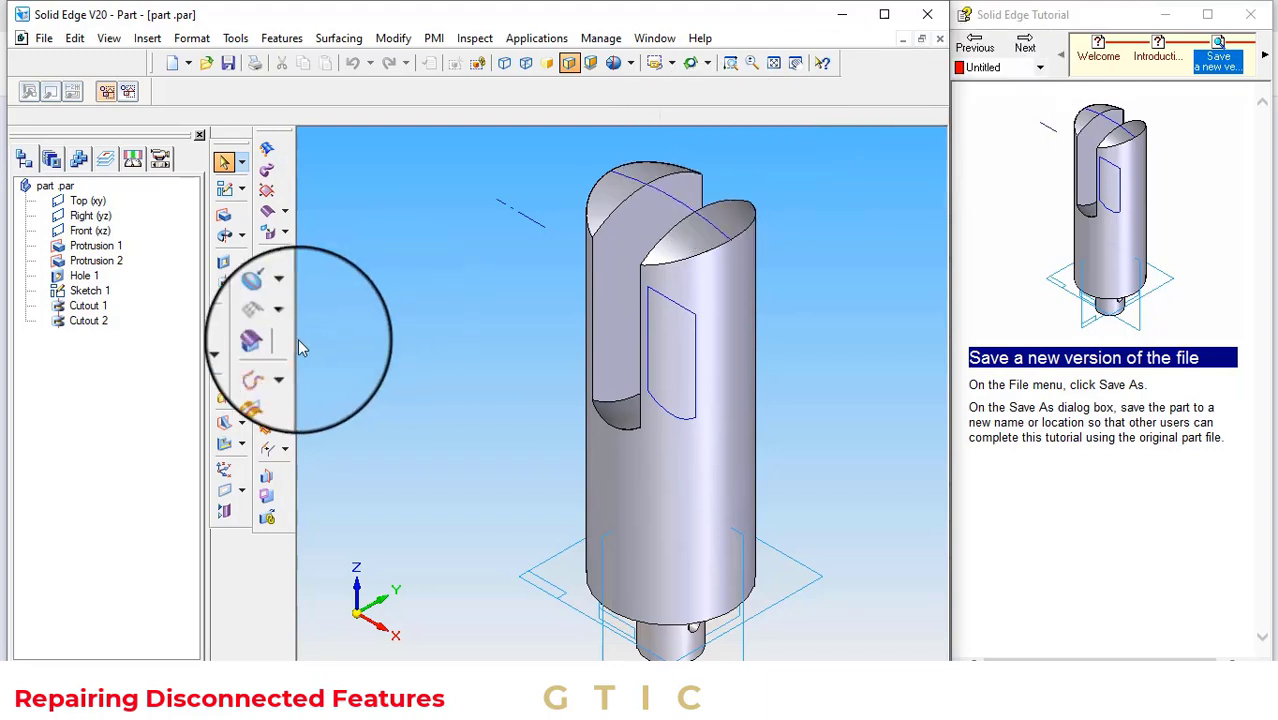
Step past the workspace and sketch-display topics, checking PathFinder's Display > Sketches option
left_click(1025, 47)
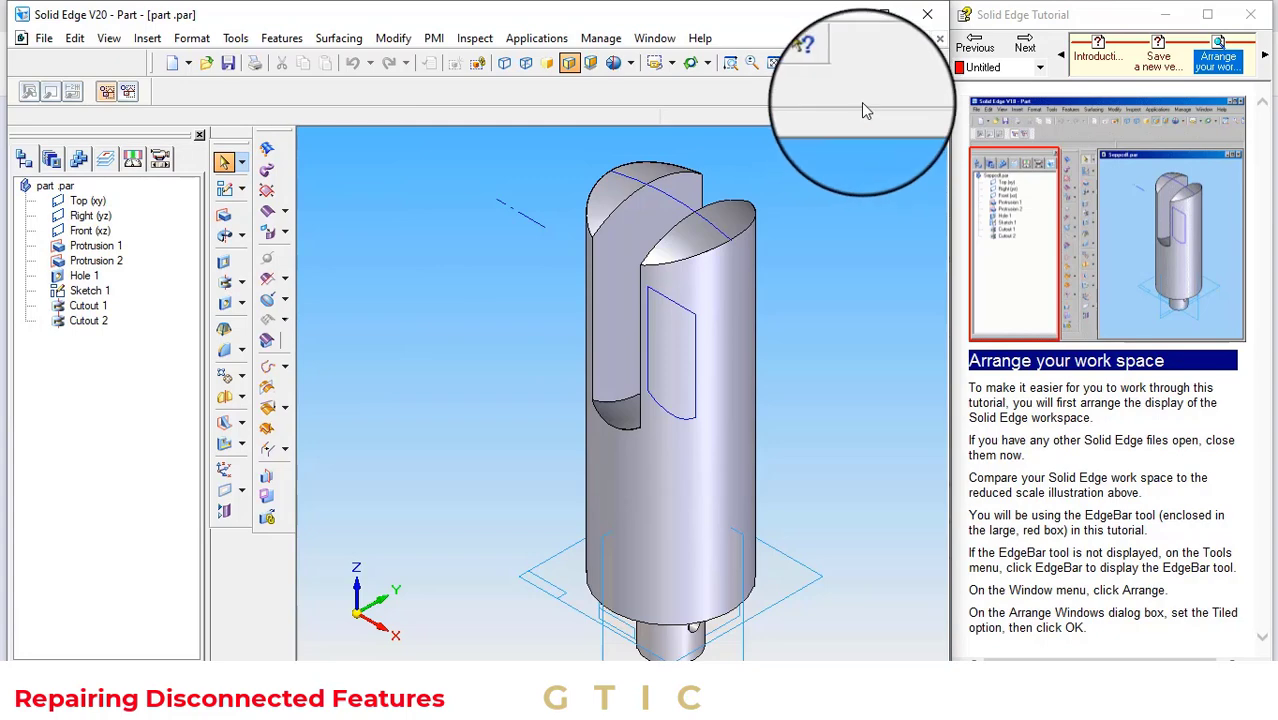
left_click(1025, 50)
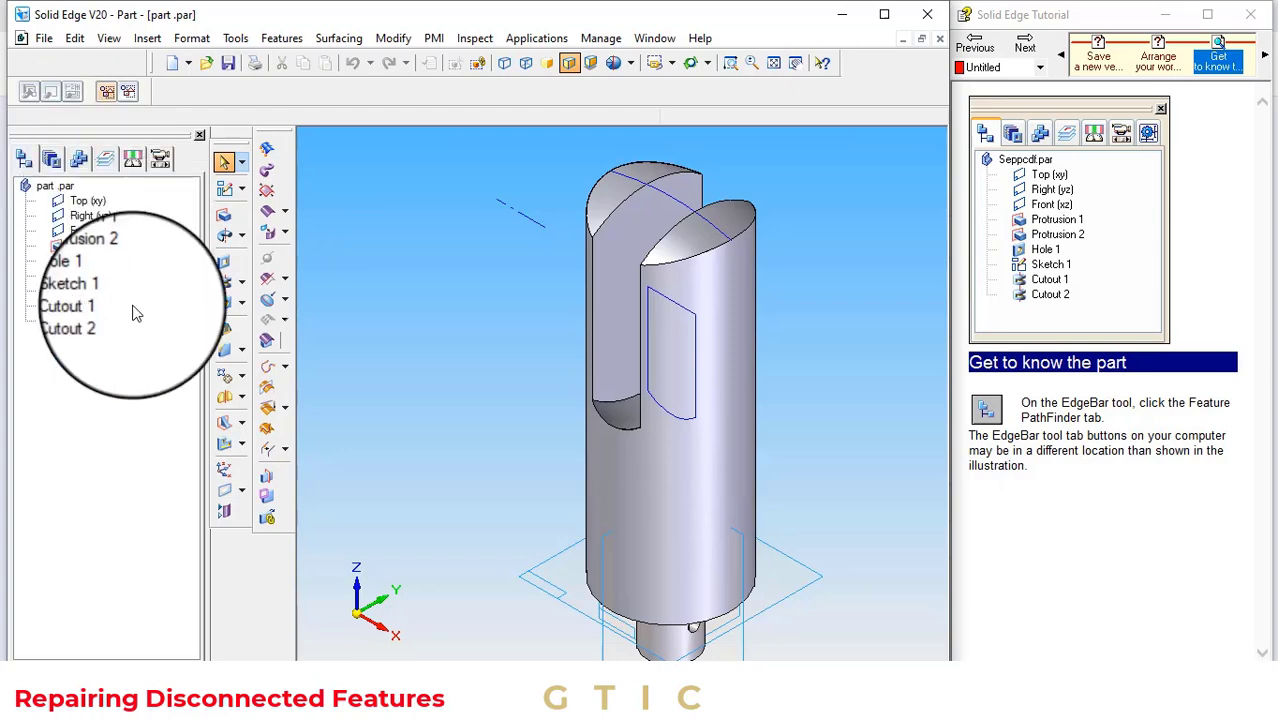
left_click(1026, 50)
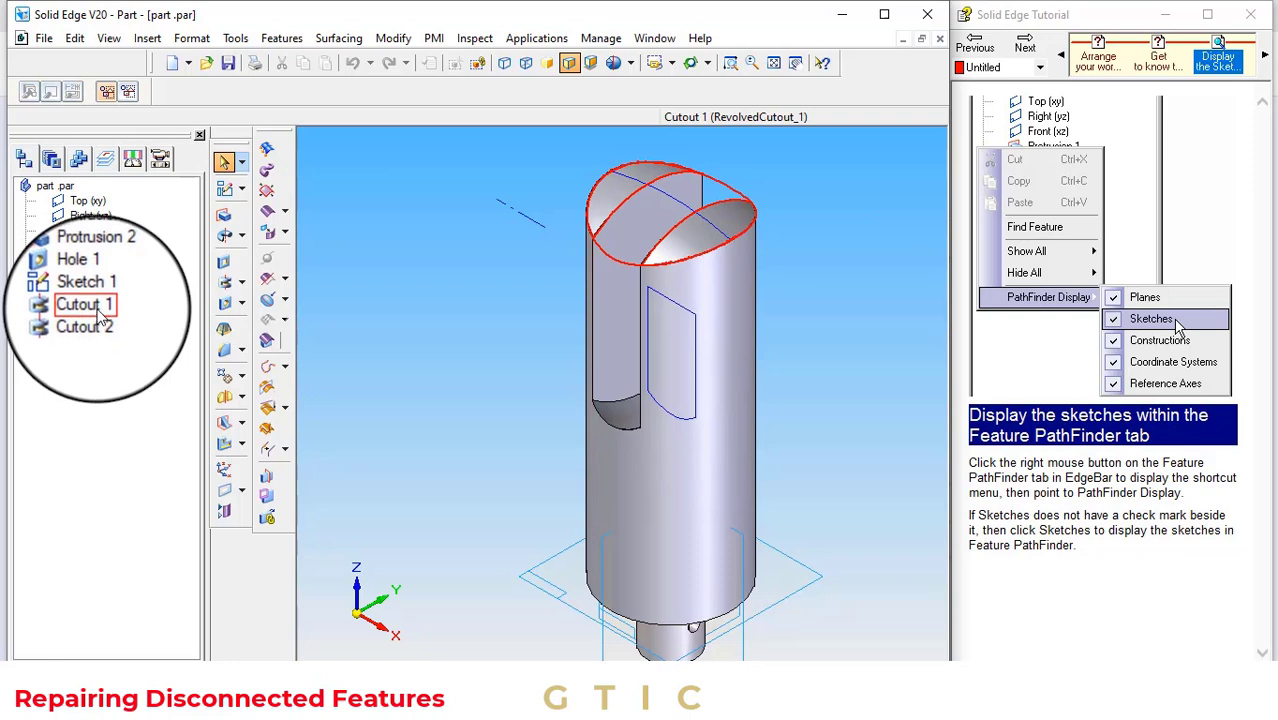
right_click(174, 343)
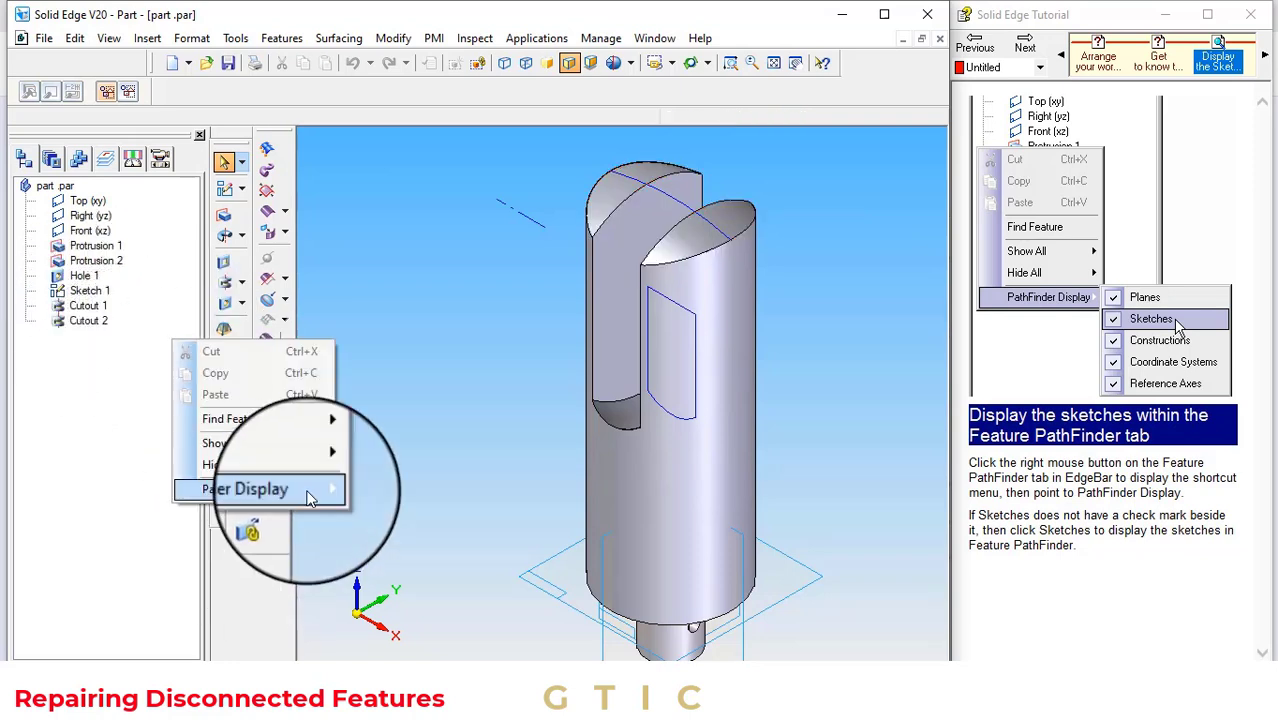
mouse_move(300, 488)
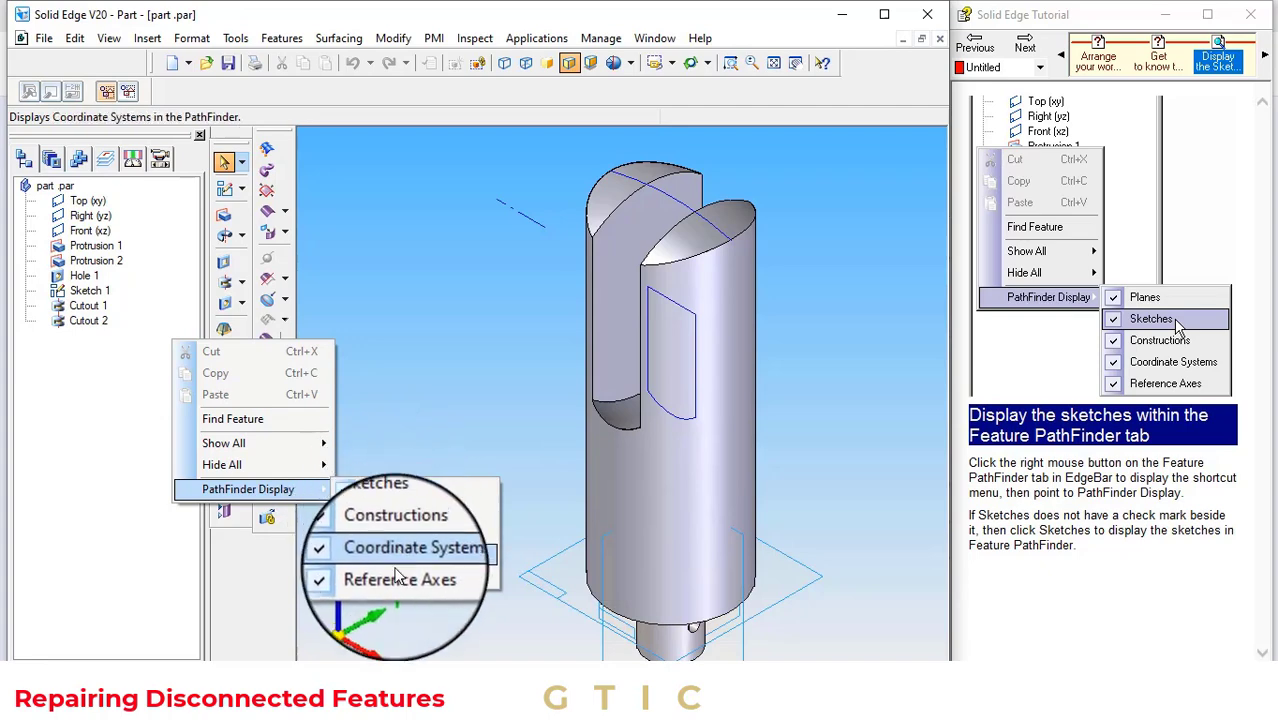
left_click(1025, 44)
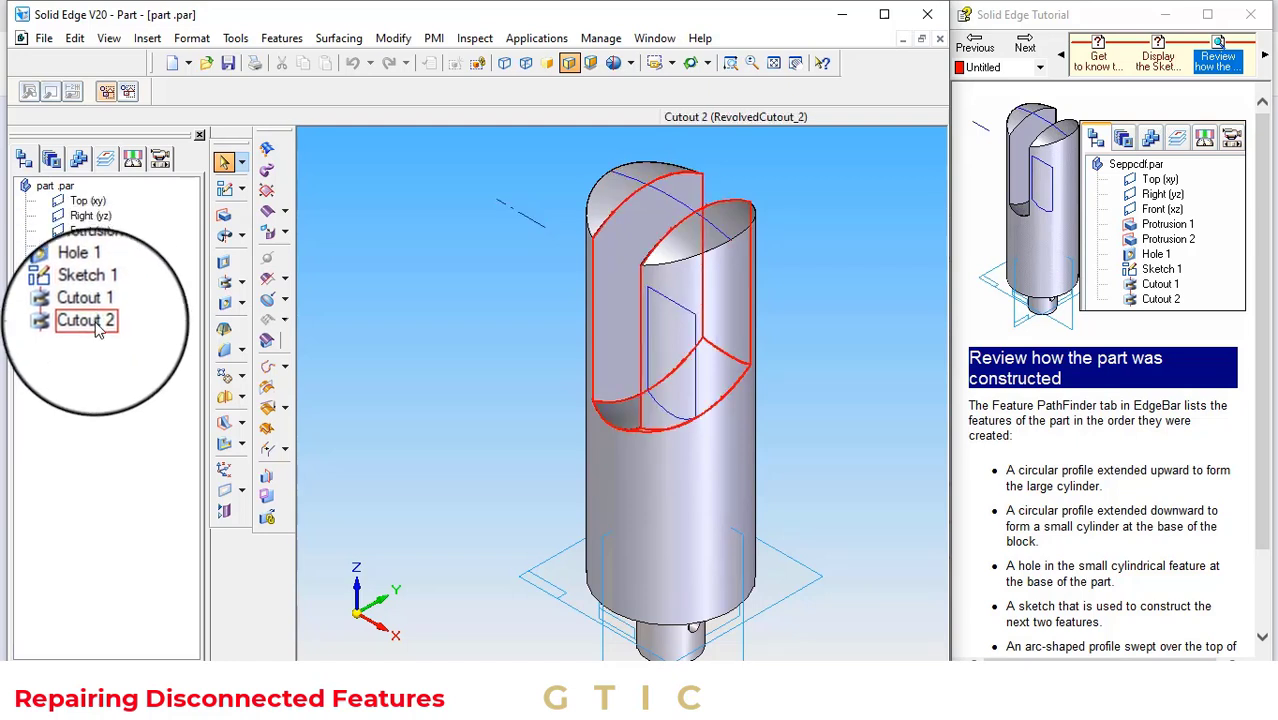
Switch to the Feature Playback tab and replay Protrusion 1 through Cutout 2
left_click(1027, 50)
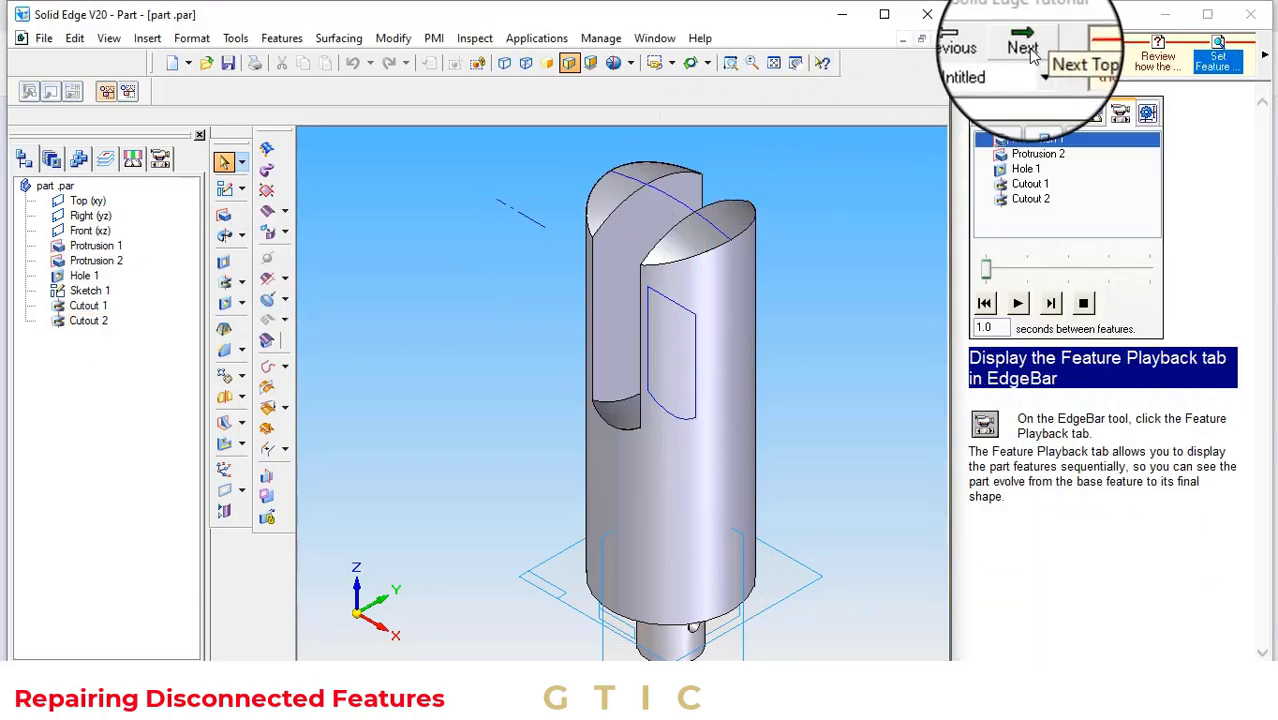
left_click(162, 164)
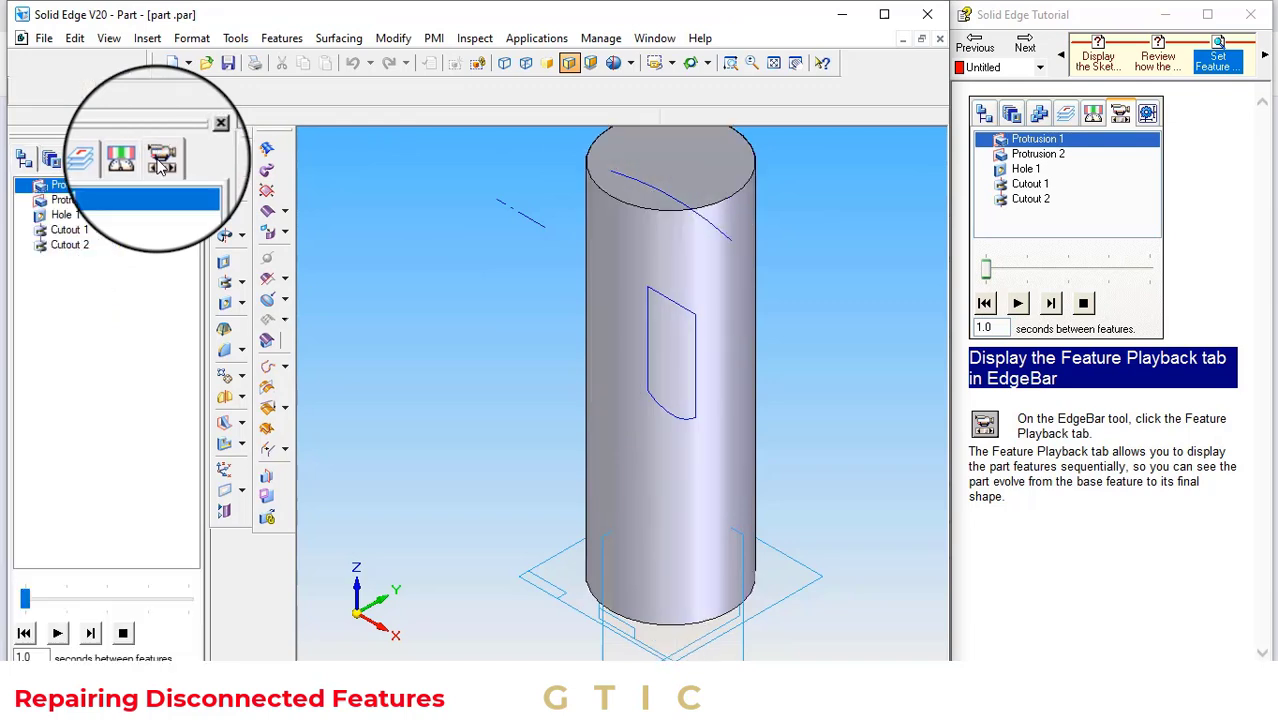
left_click(54, 635)
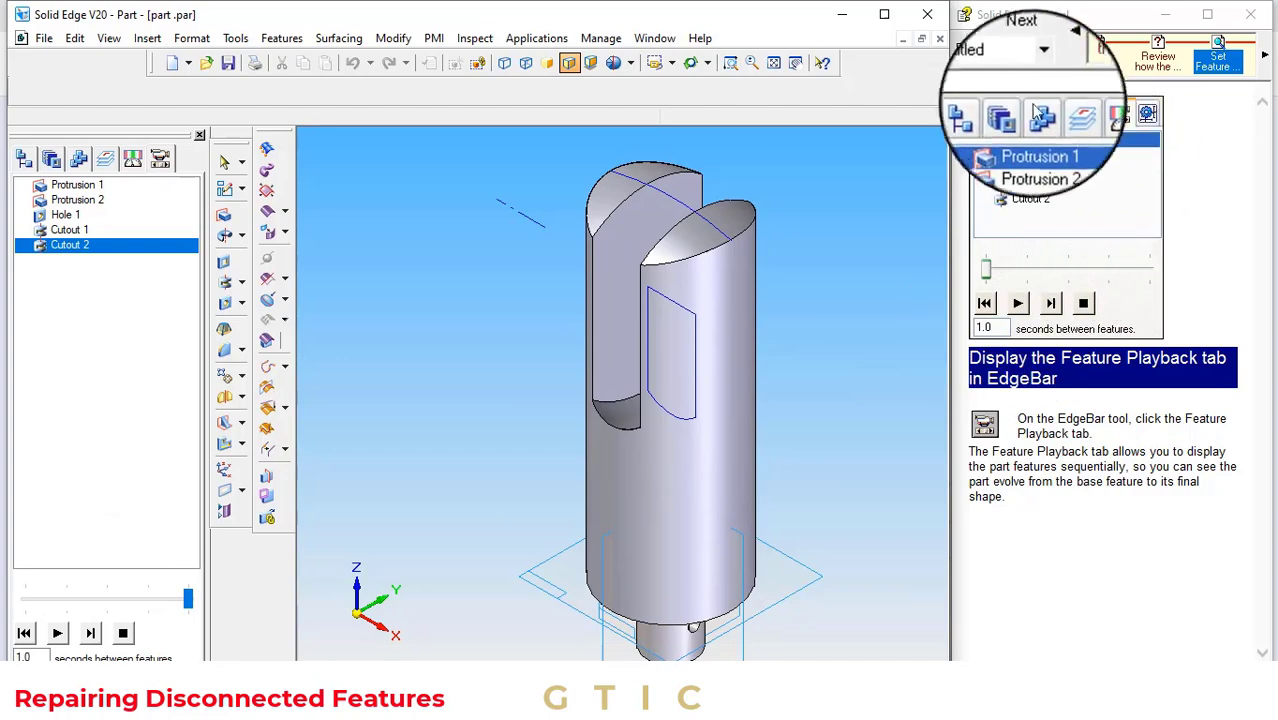
Hide Sketch 1 using its shortcut menu in Feature PathFinder
left_click(1025, 57)
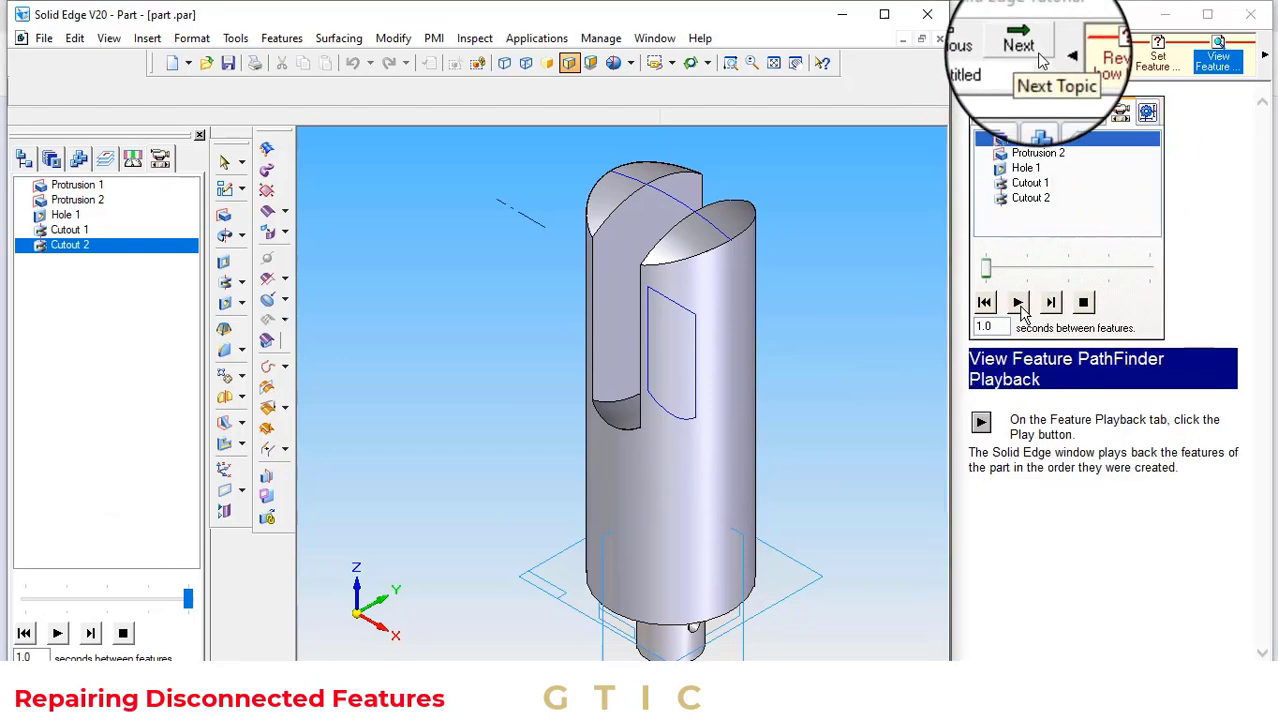
left_click(1038, 58)
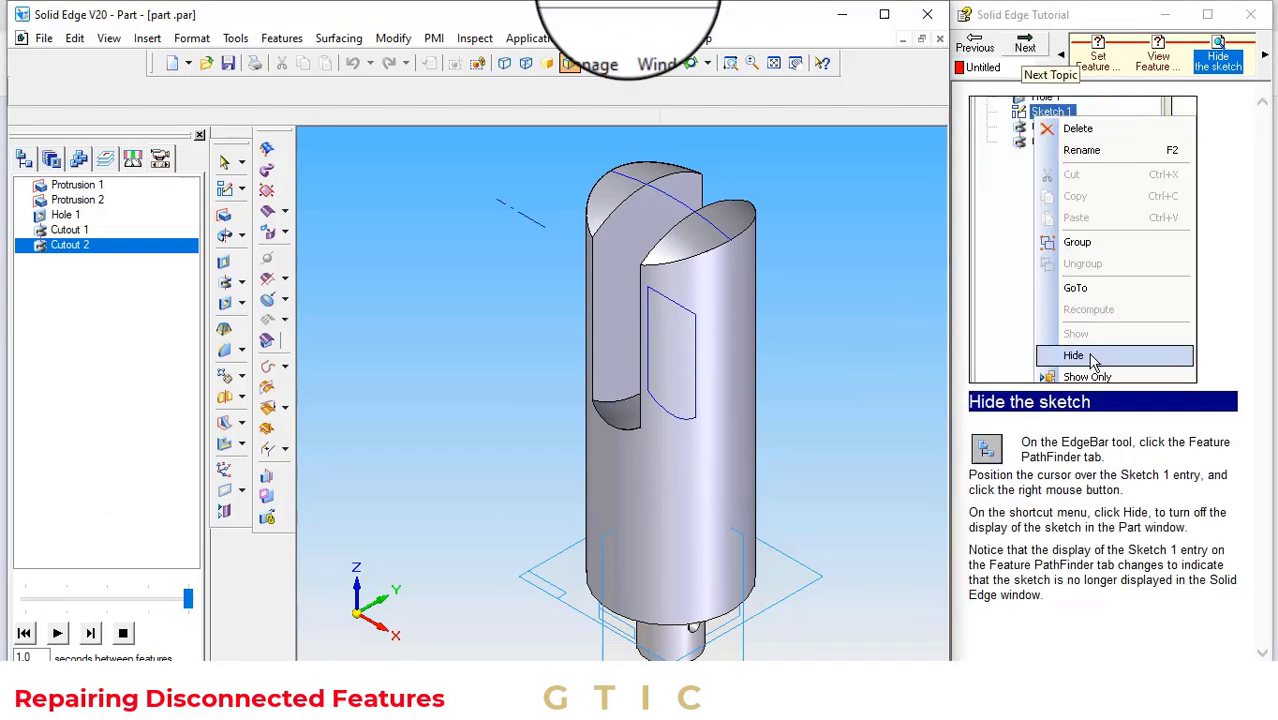
left_click(24, 162)
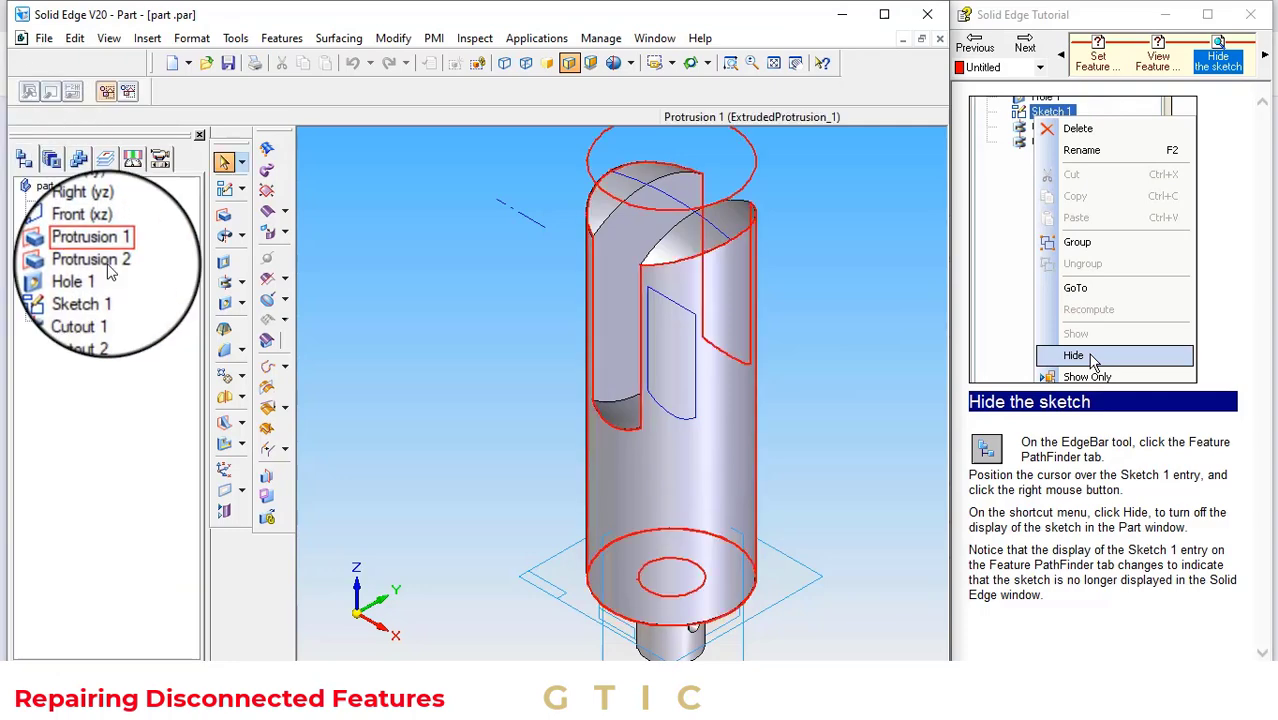
right_click(88, 290)
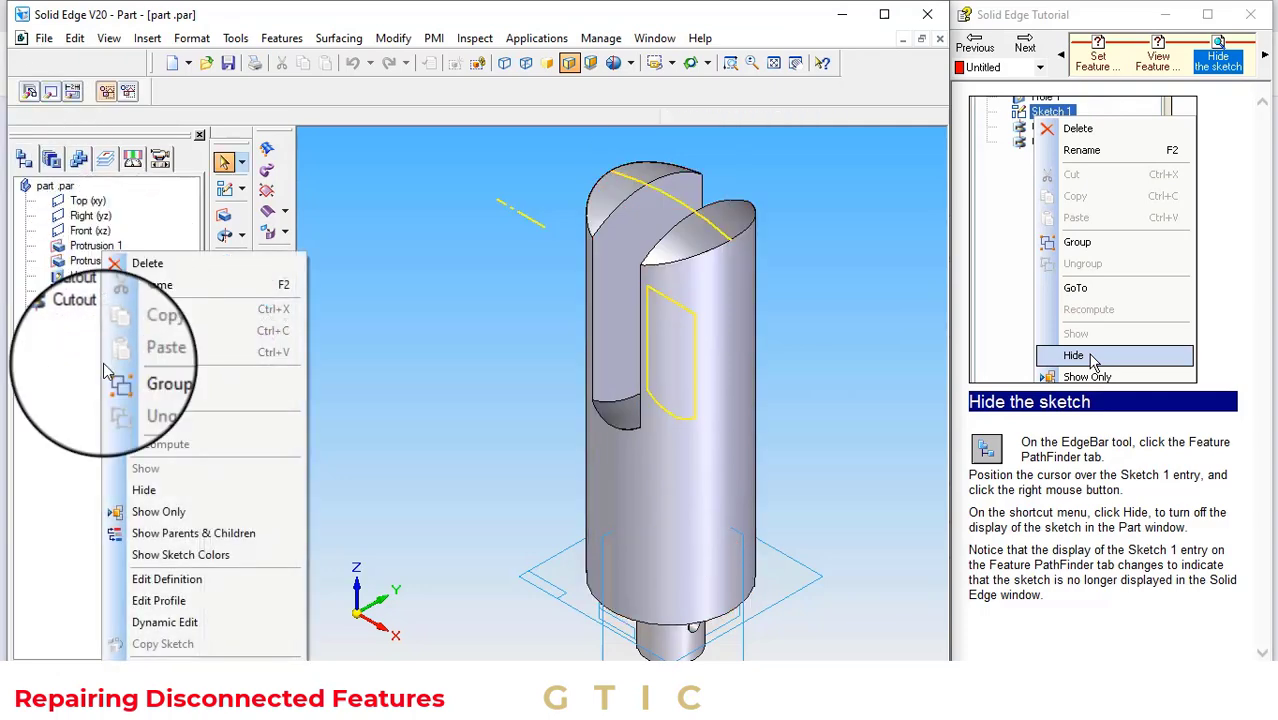
left_click(160, 492)
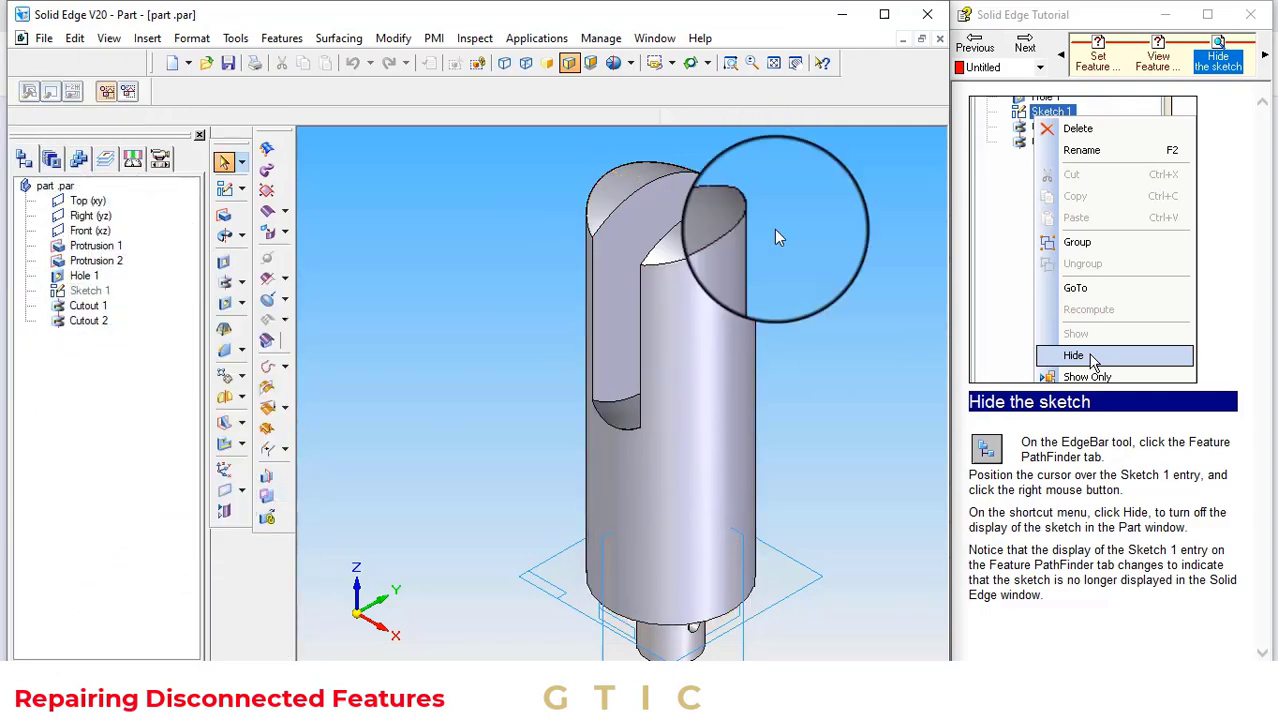
Start a new cutout sketched on the Right (yz) plane and fit the part in view
left_click(1024, 46)
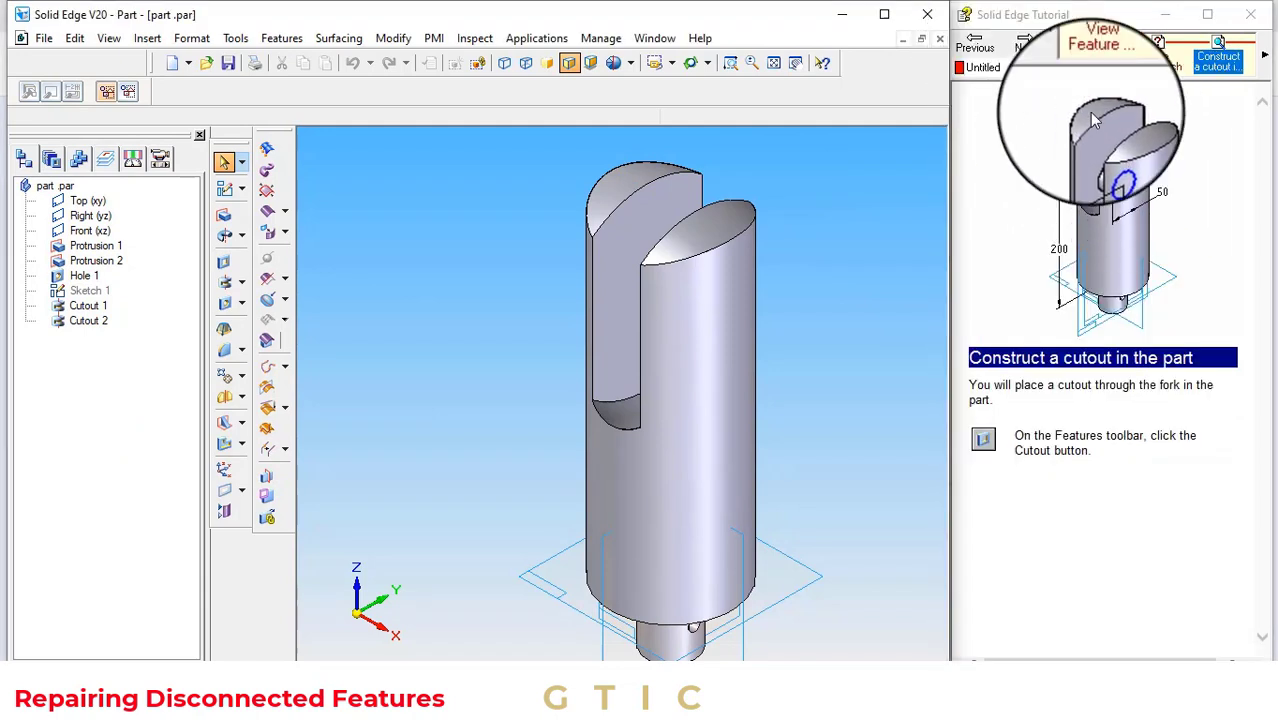
left_click(223, 261)
left_click(1024, 48)
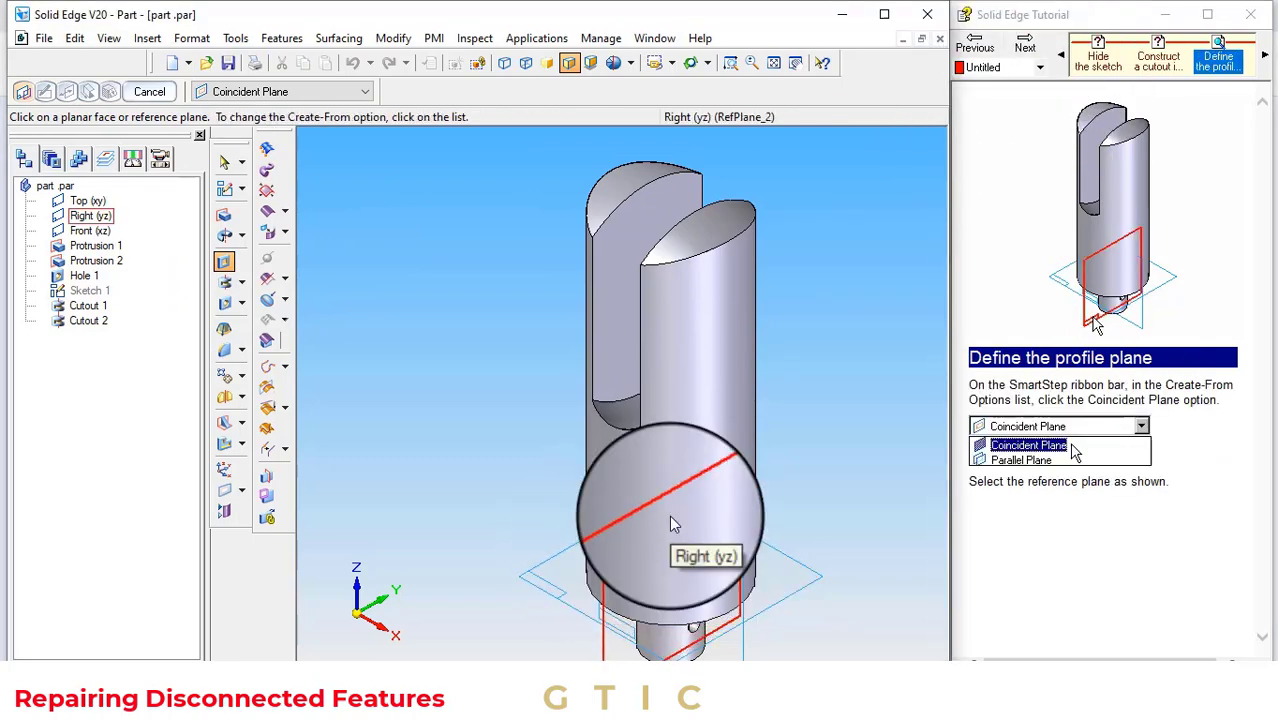
left_click(671, 519)
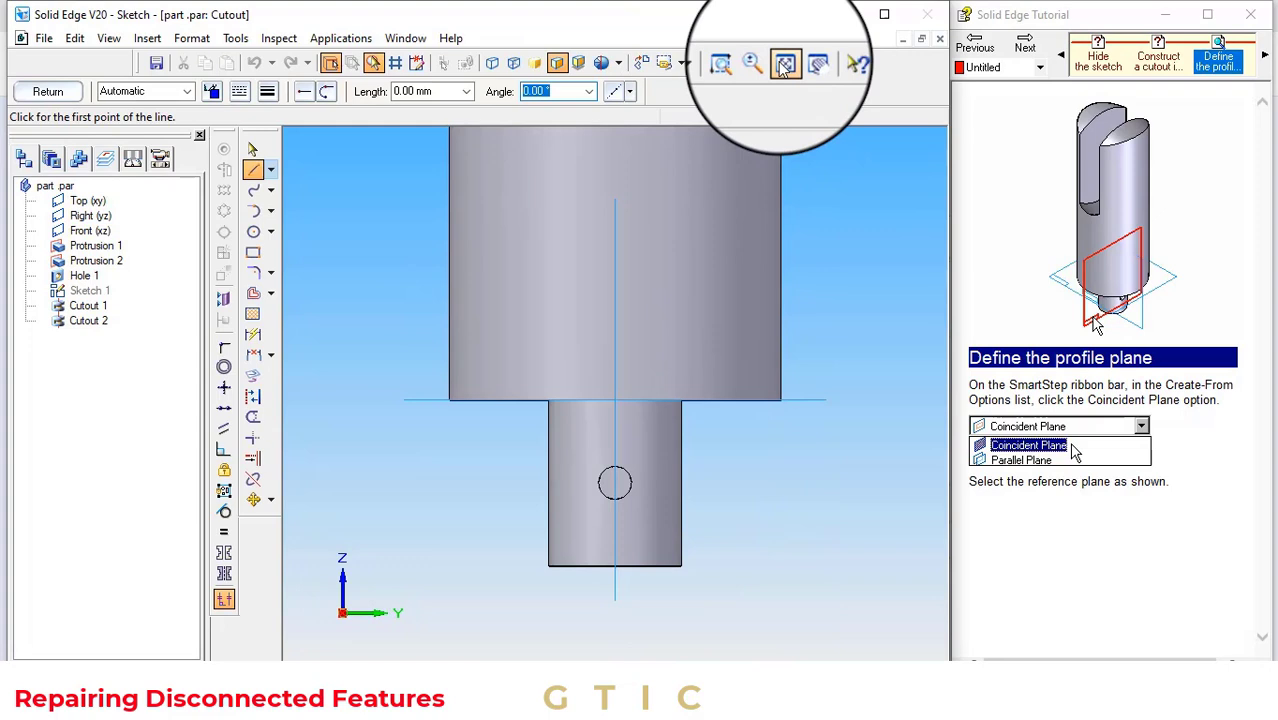
left_click(783, 63)
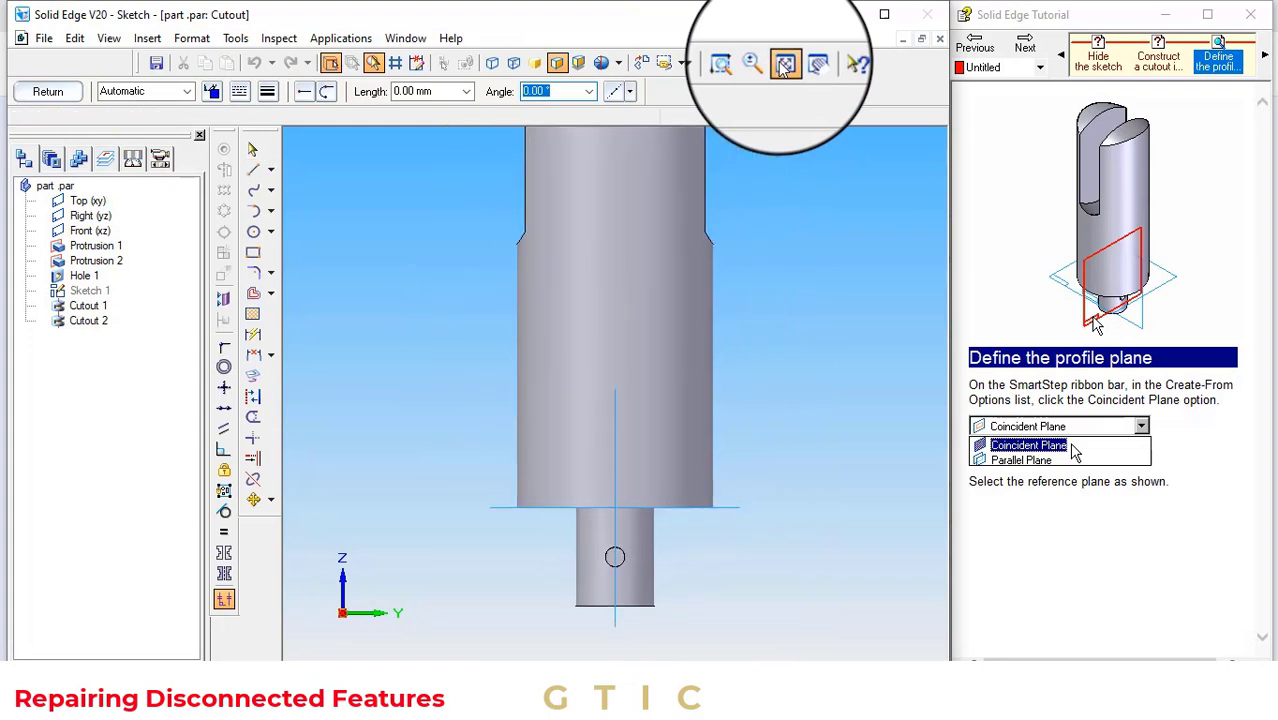
Draw a 30 mm diameter circle by centre on the centreline near the top
left_click(1015, 50)
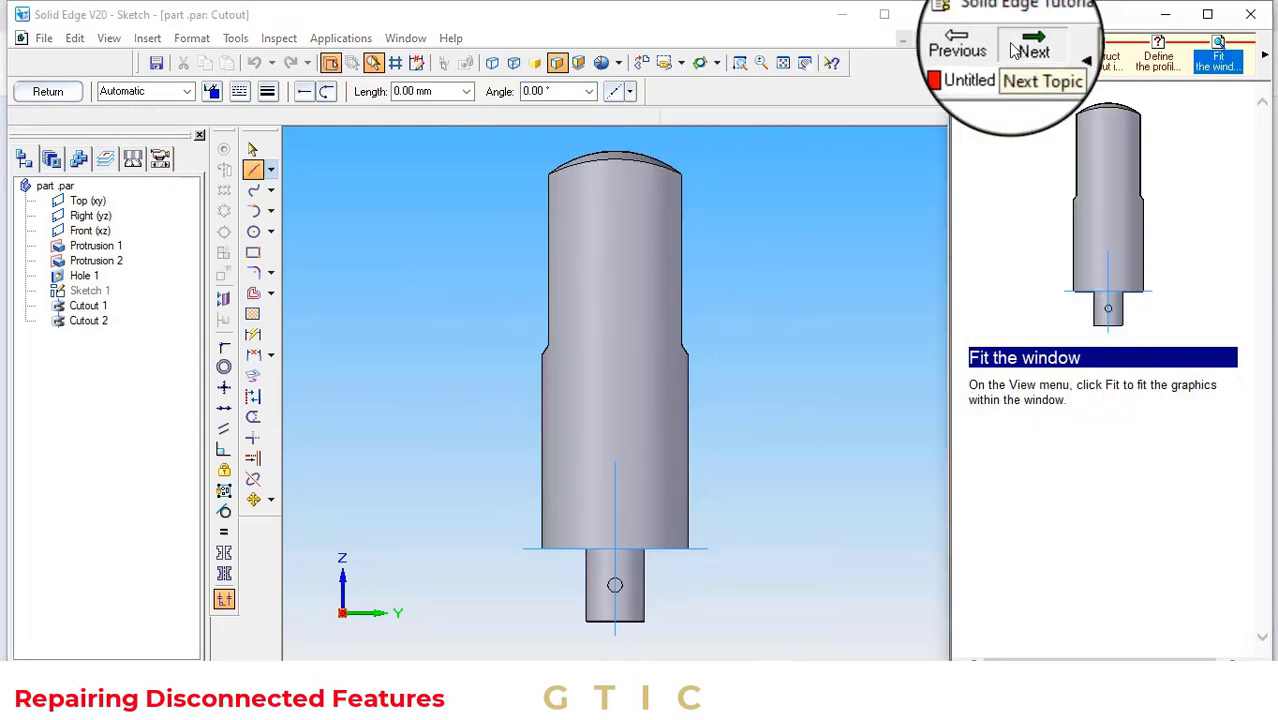
left_click(1022, 46)
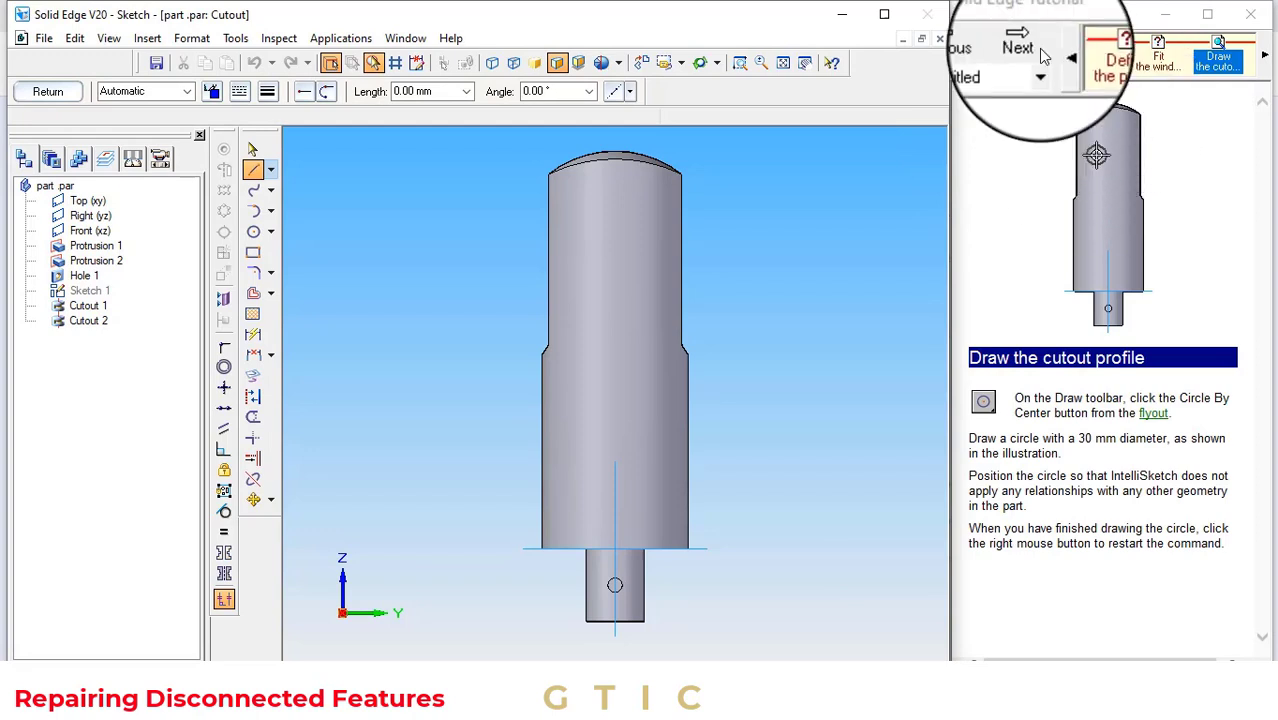
left_click(1024, 47)
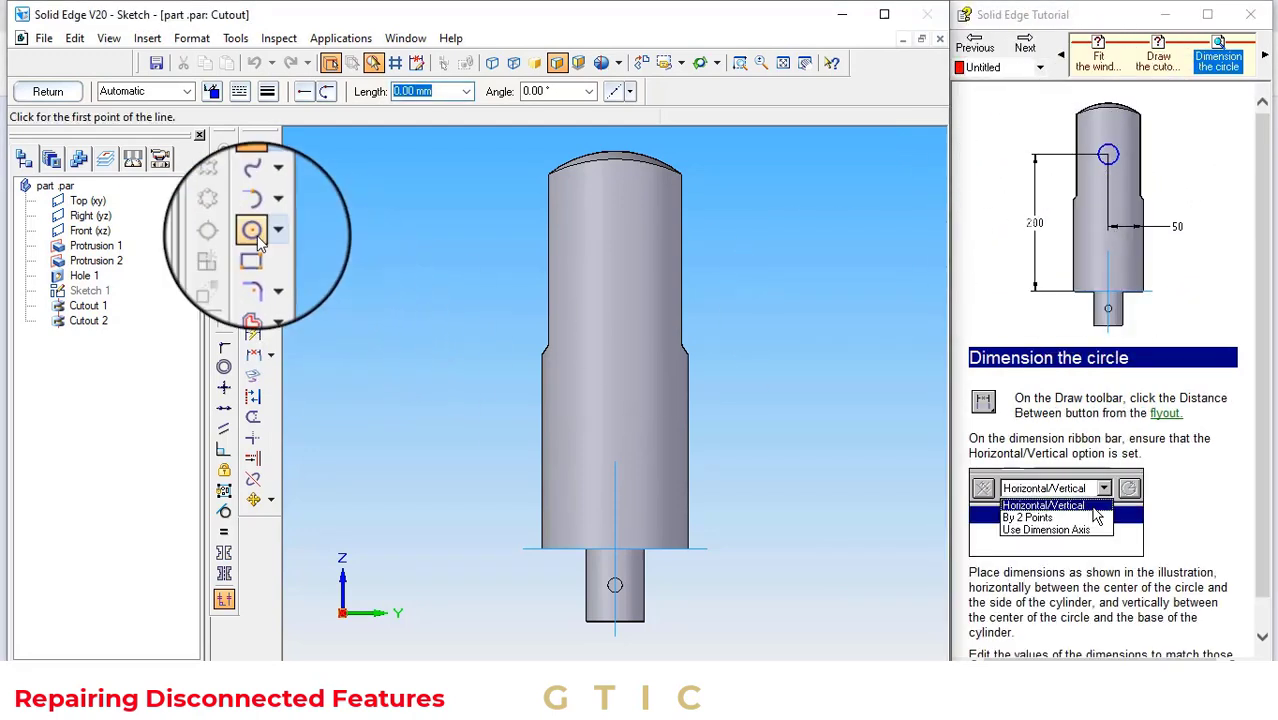
left_click(960, 50)
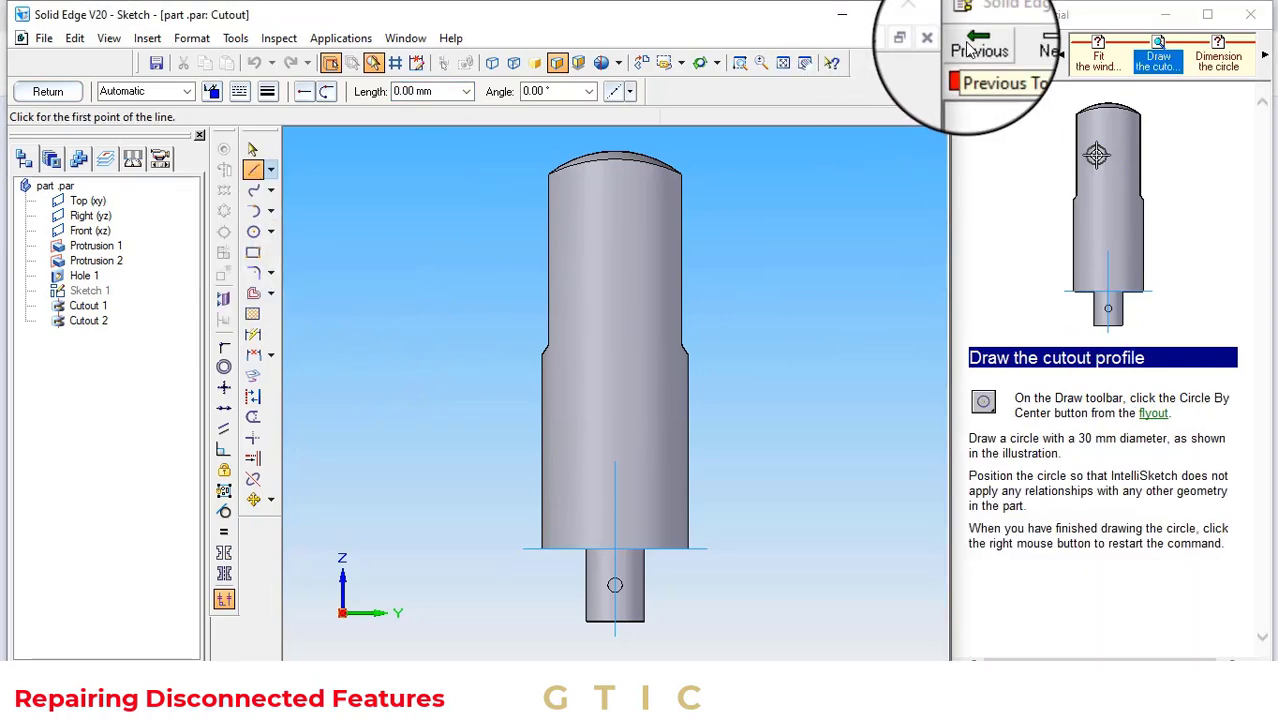
left_click(1026, 50)
left_click(253, 231)
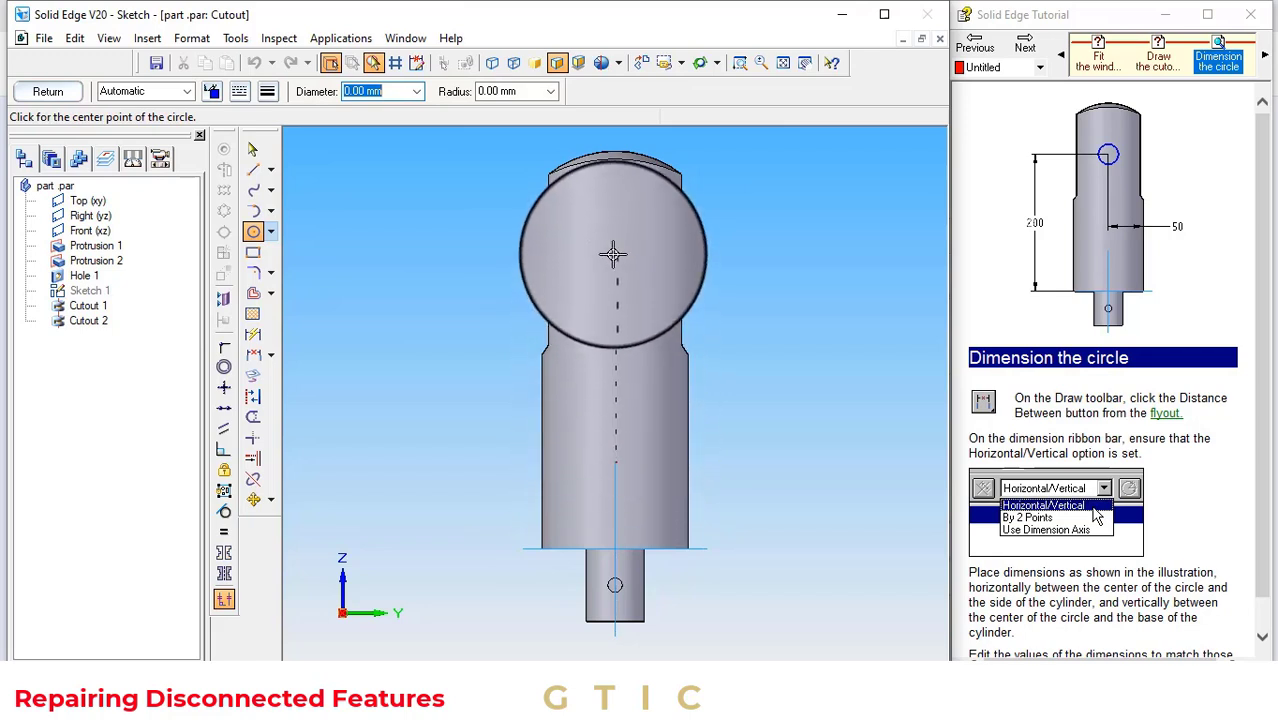
left_click(615, 265)
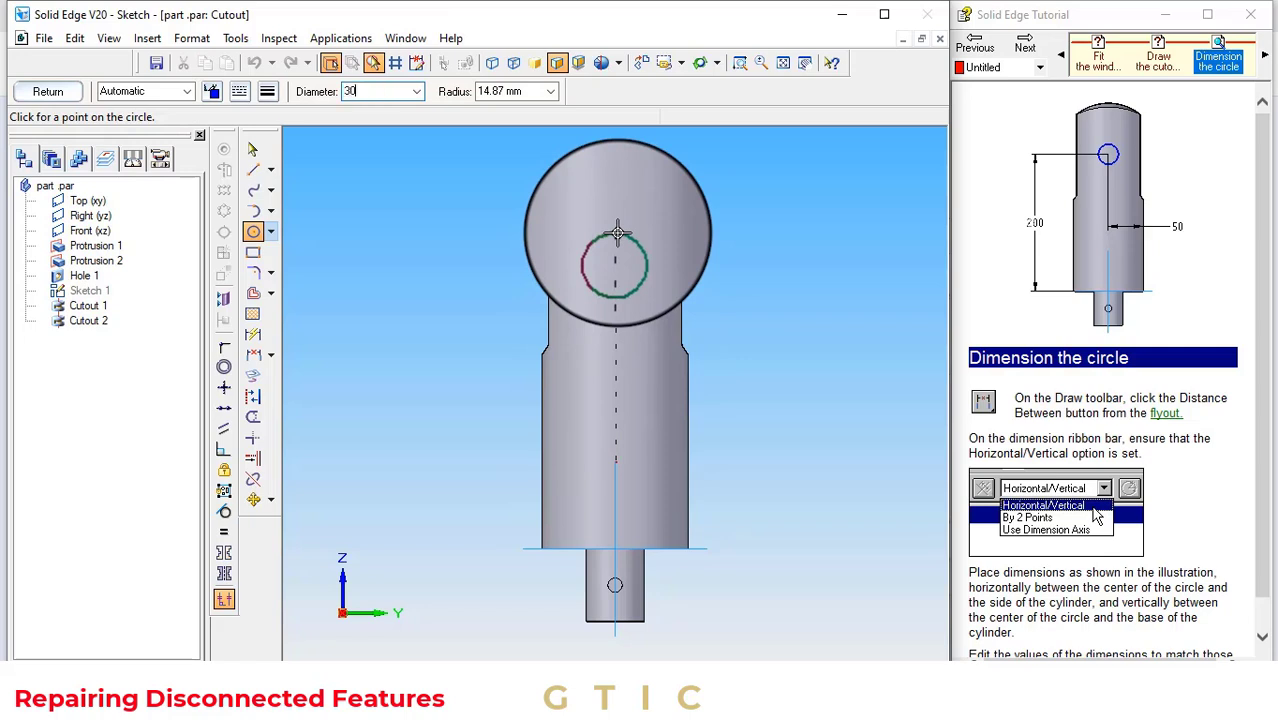
key("Escape")
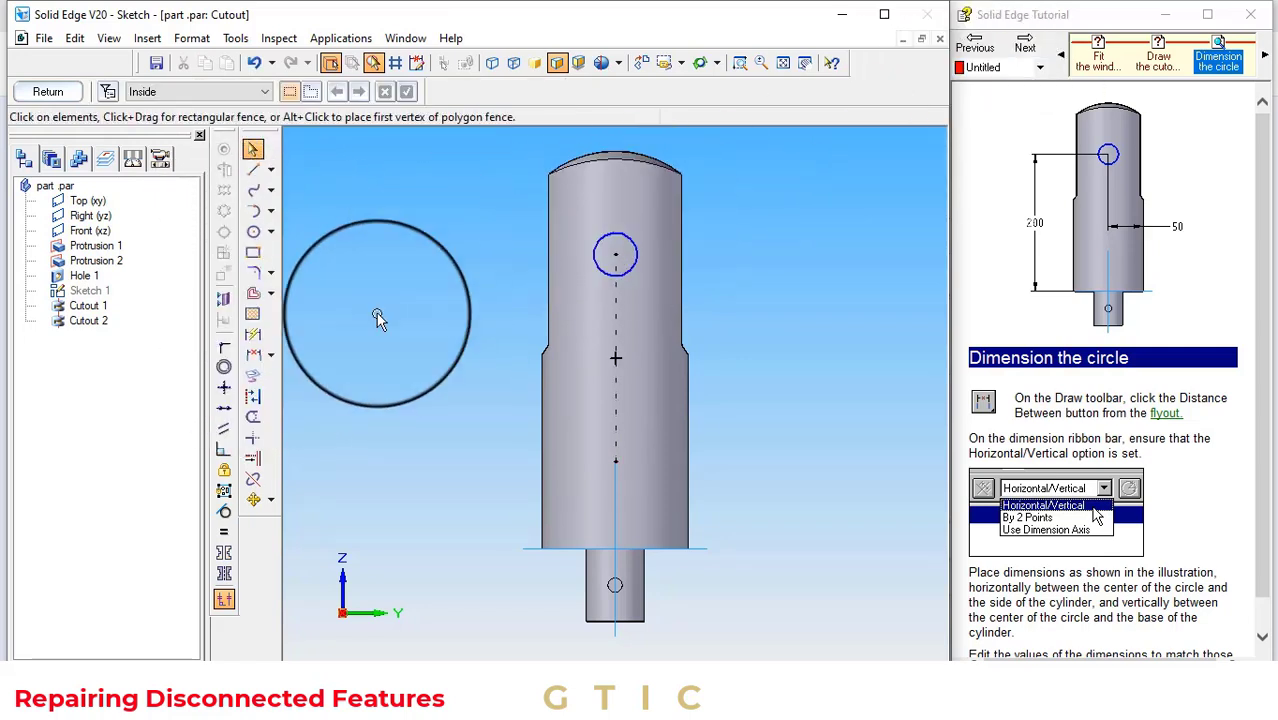
Add Distance Between dimensions: base line to circle centre (200), circle centre to cylinder side (50)
left_click(253, 336)
left_click(575, 546)
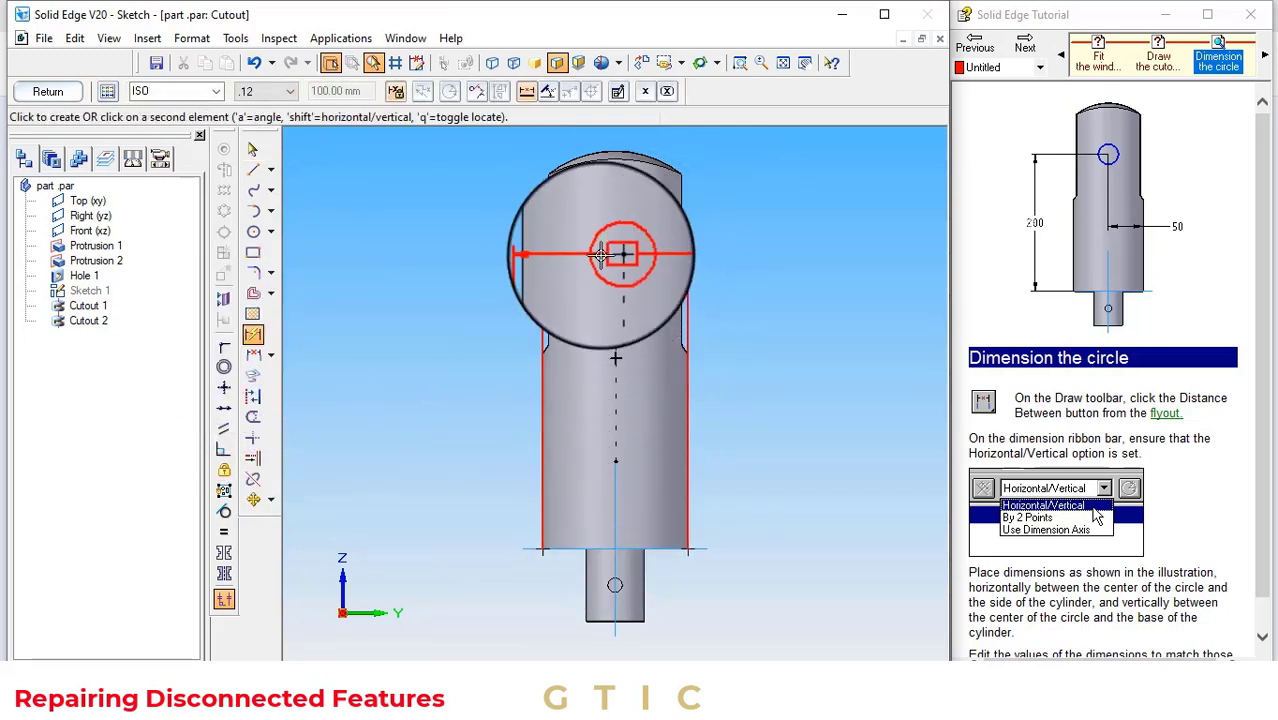
key("Escape")
left_click(254, 350)
left_click(547, 547)
left_click(615, 254)
left_click(420, 316)
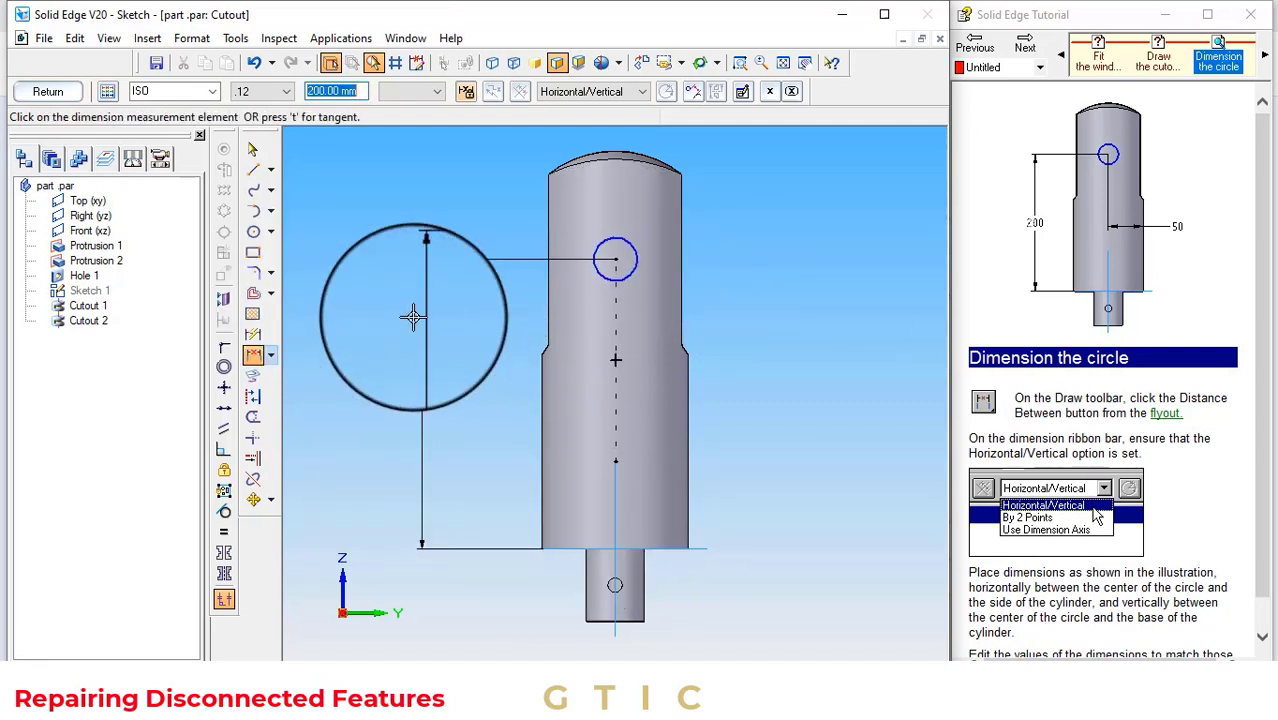
left_click(253, 355)
left_click(615, 260)
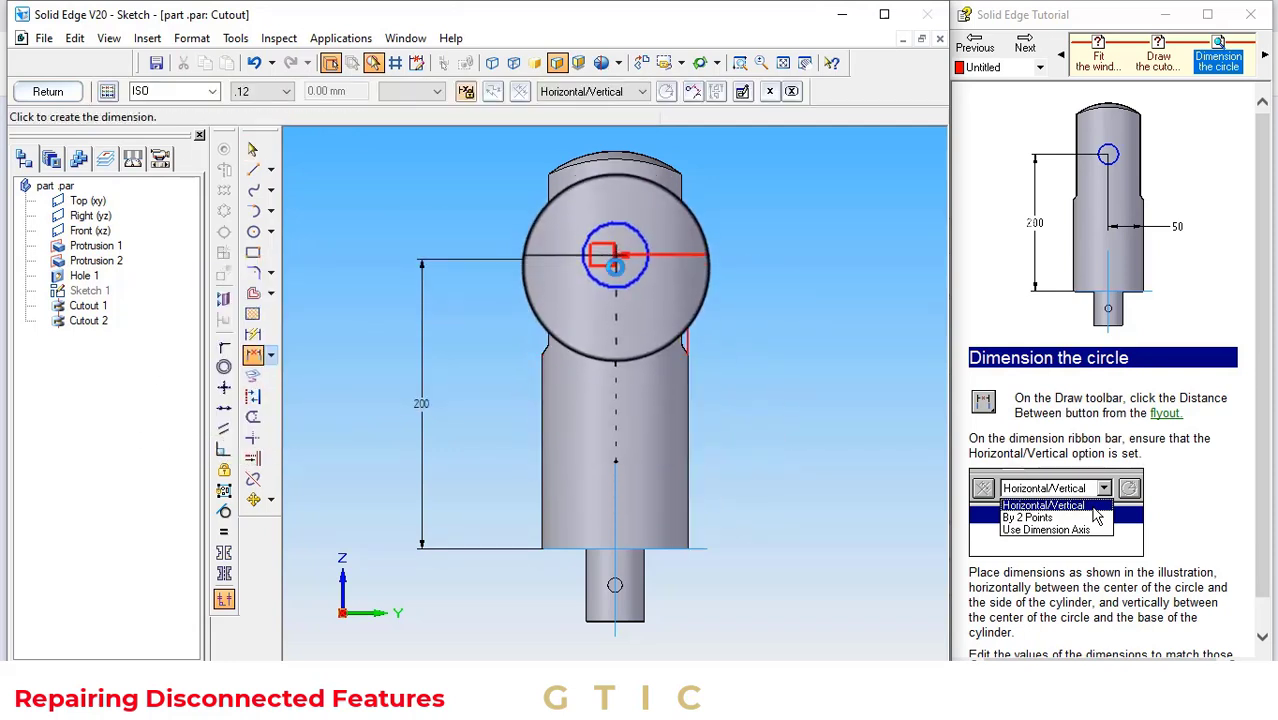
left_click(780, 438)
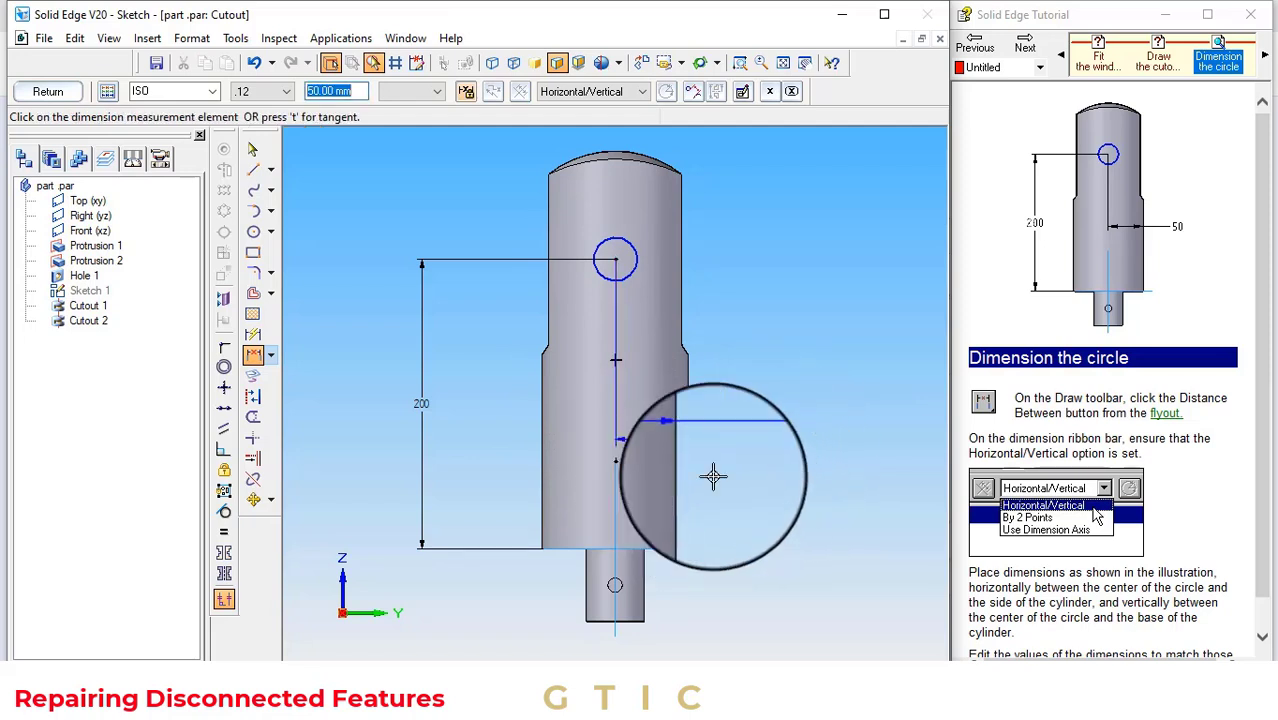
left_click(1017, 52)
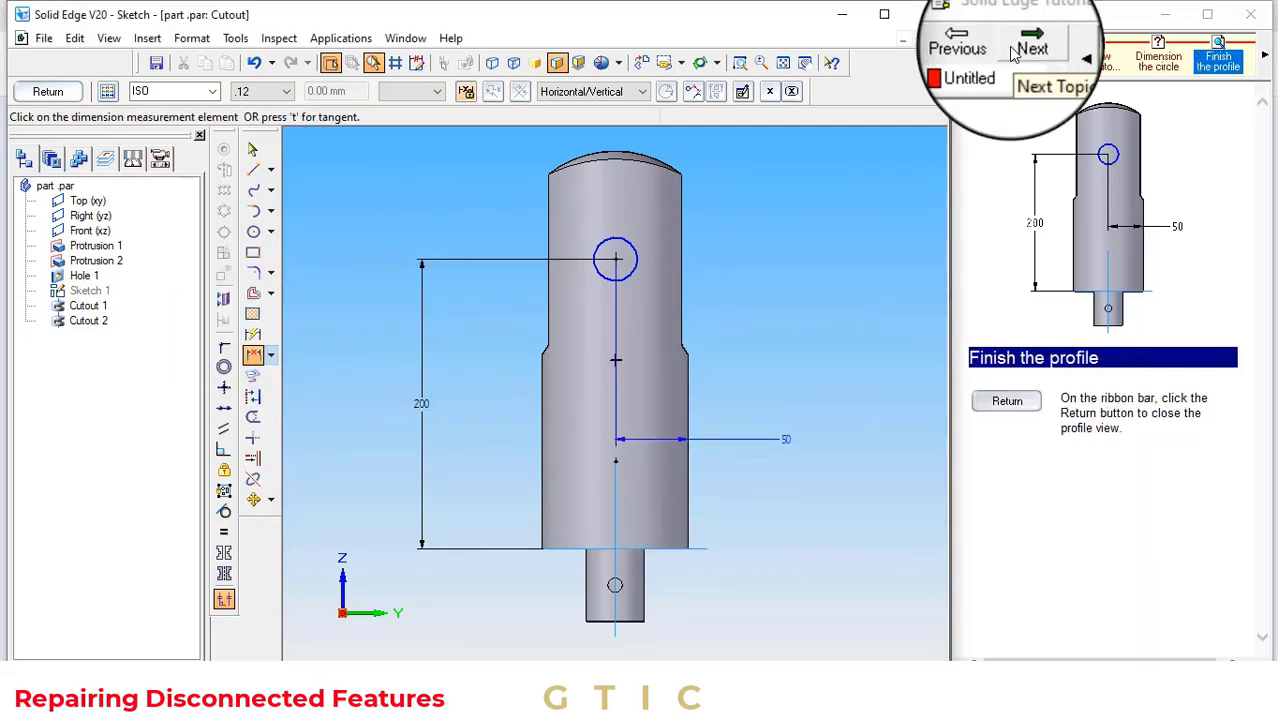
Finish the circle profile as a Symmetric Extent, Through All cutout
left_click(47, 91)
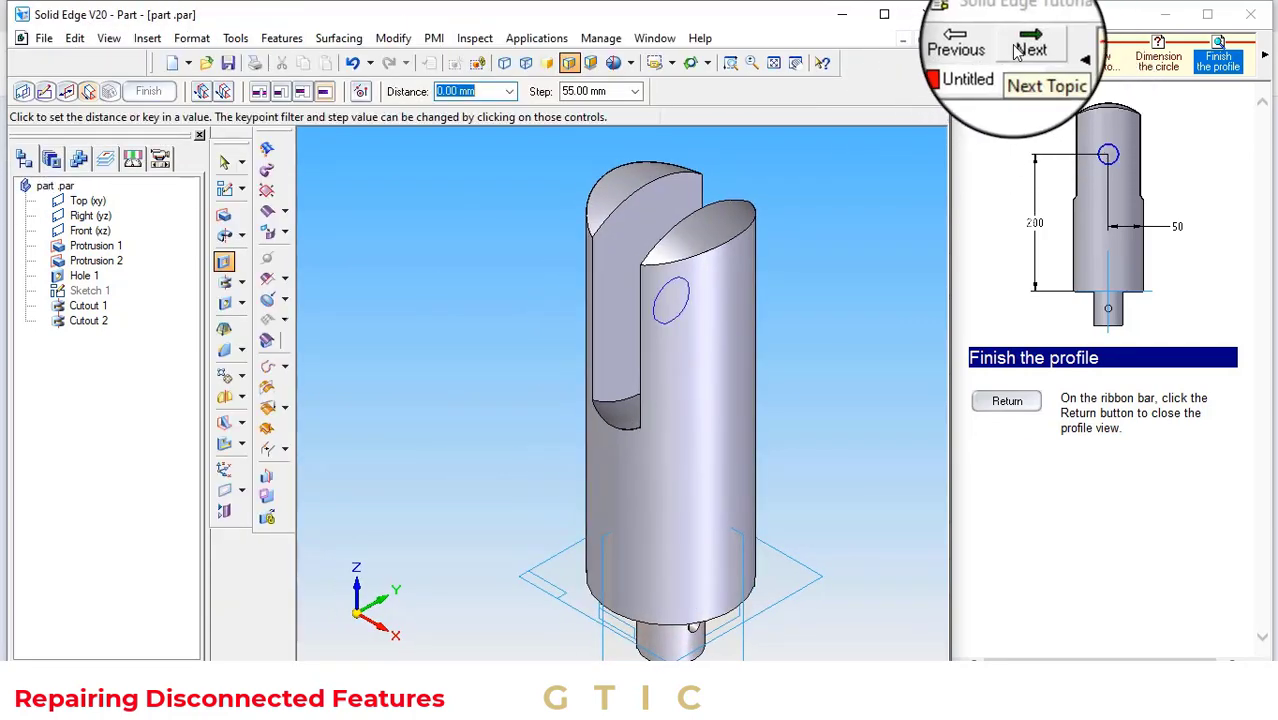
left_click(1019, 53)
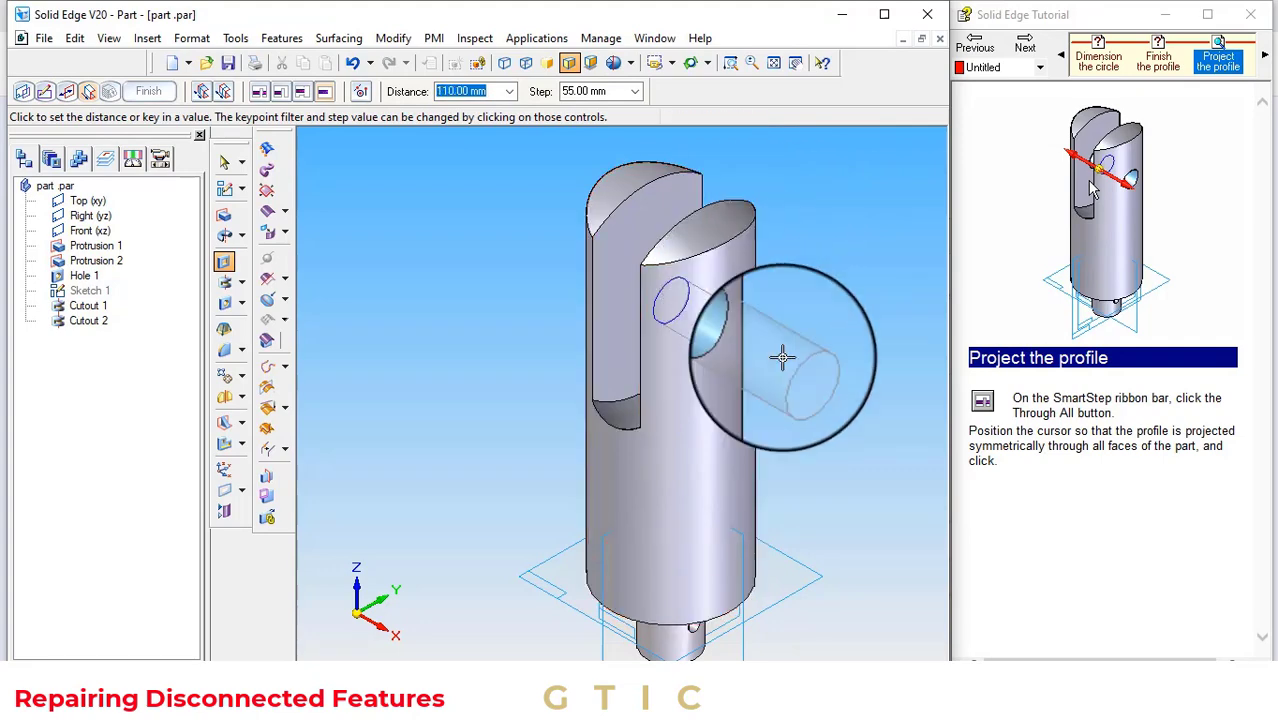
left_click(226, 92)
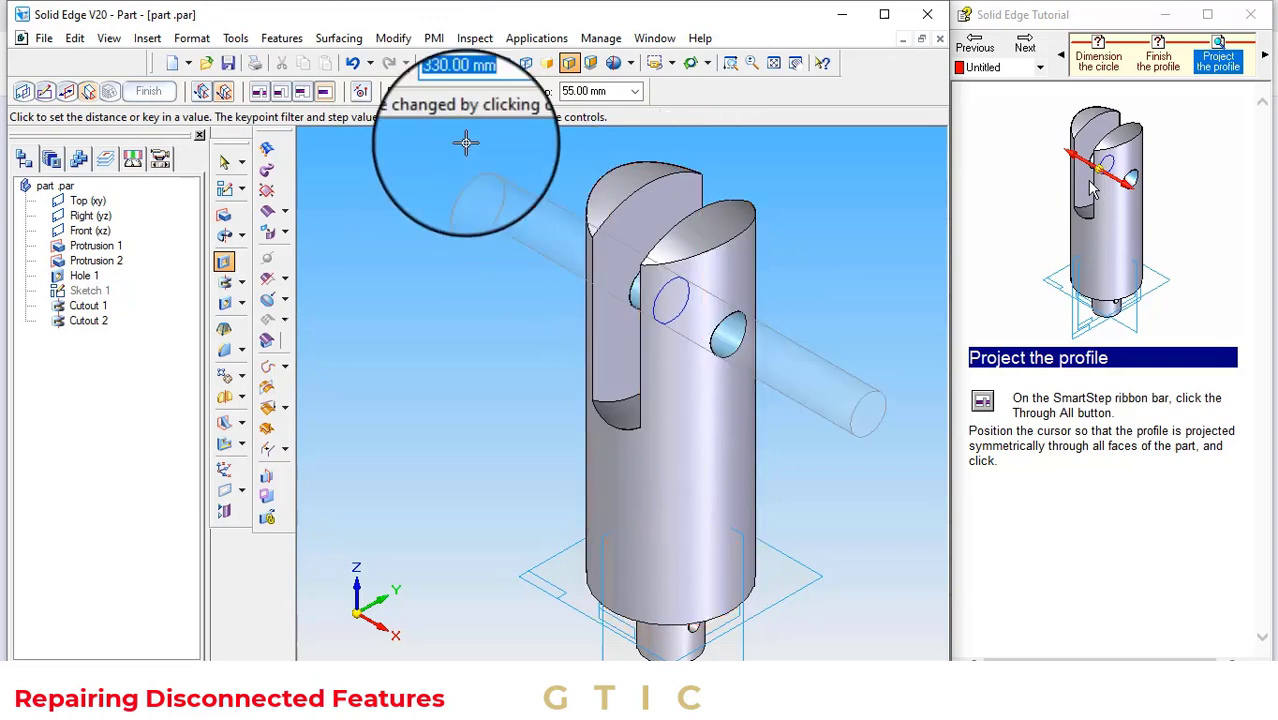
left_click(466, 143)
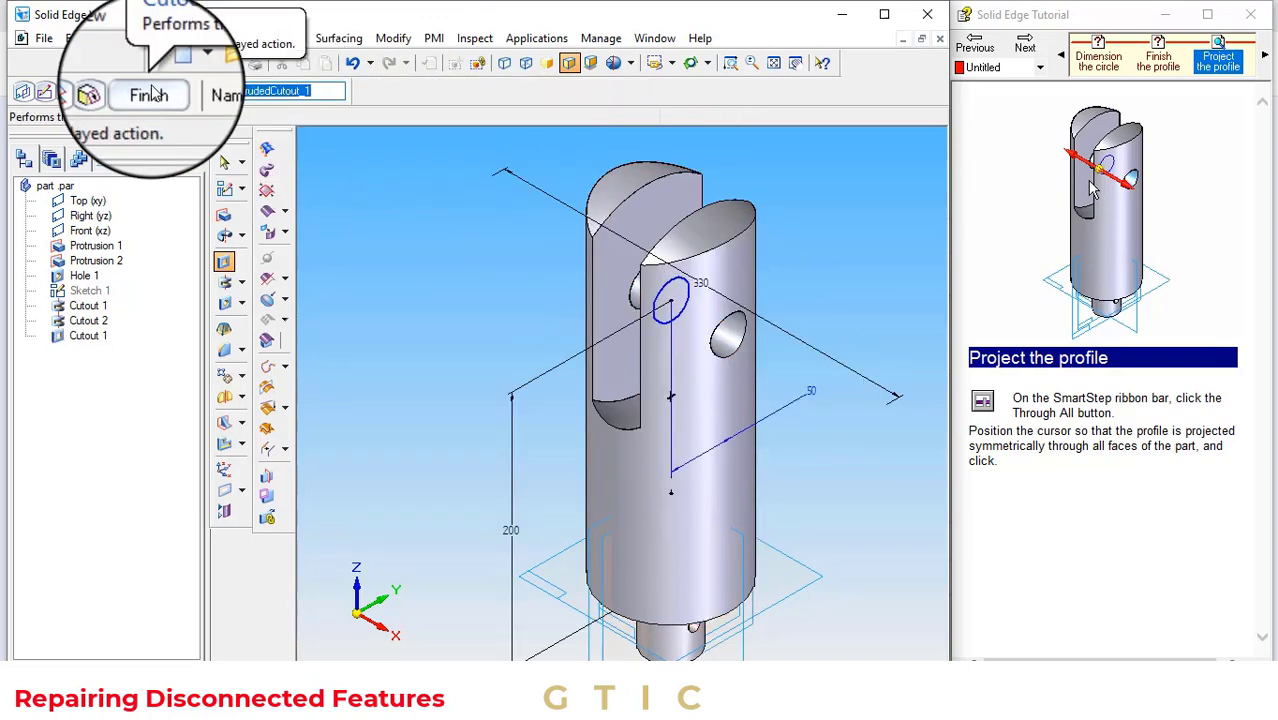
left_click(152, 93)
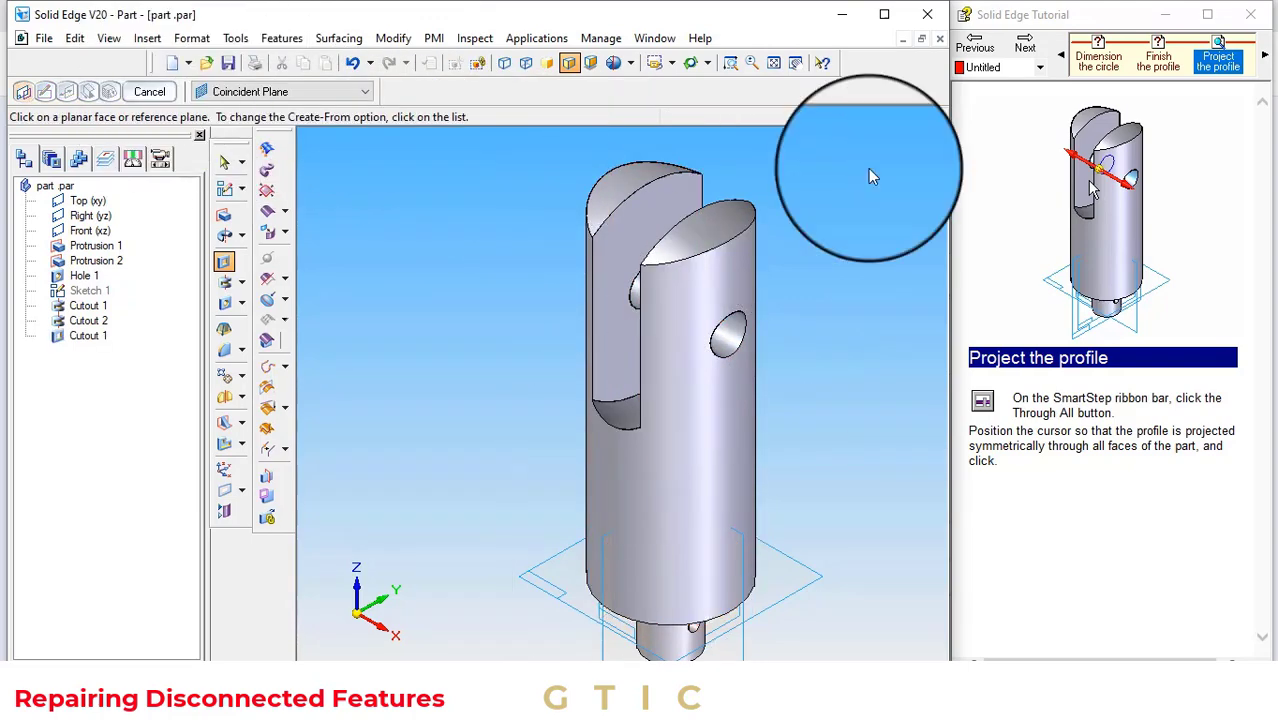
left_click(1016, 50)
Use Construction Display's Show All for Sketches, then apply and confirm
left_click(1024, 46)
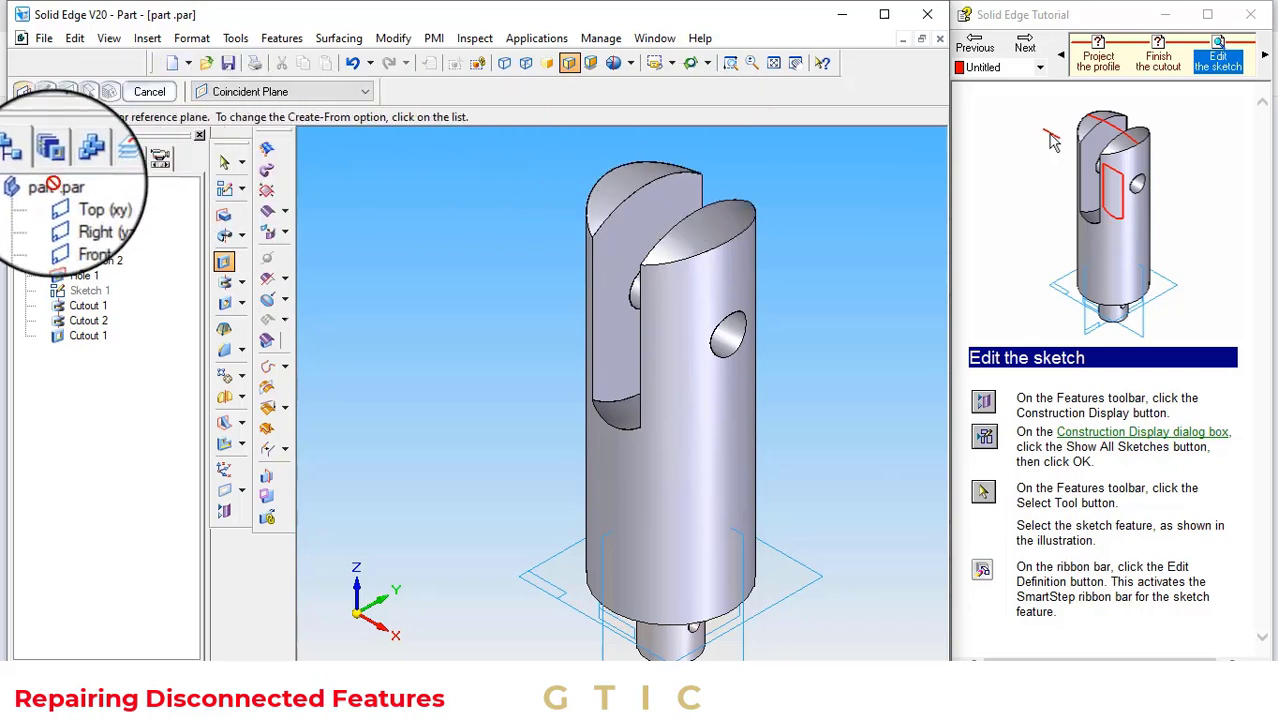
key("Escape")
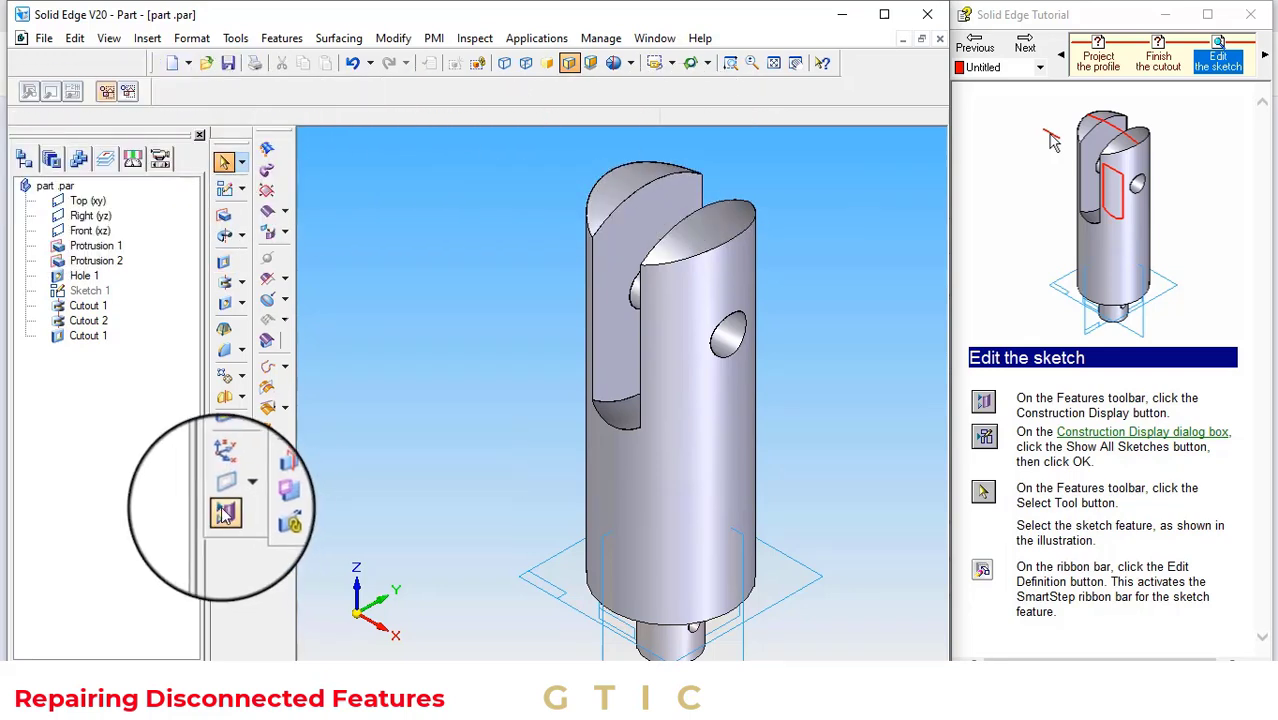
left_click(226, 513)
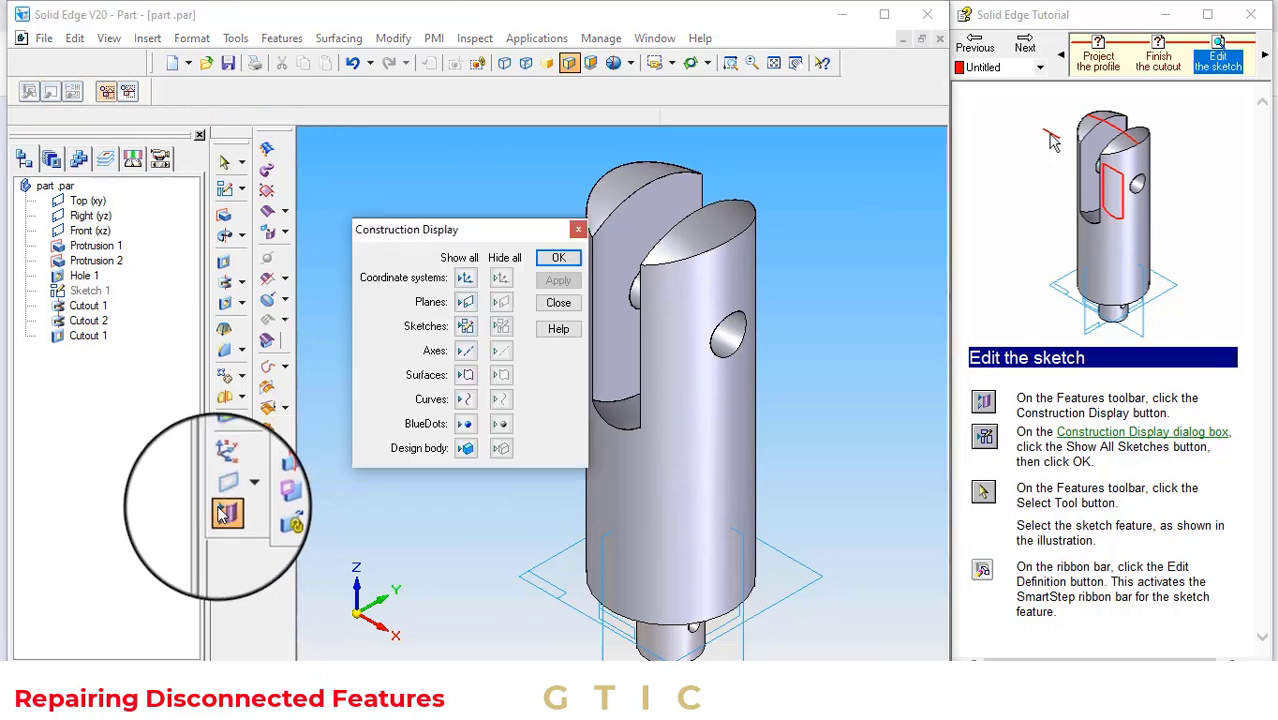
left_click(467, 328)
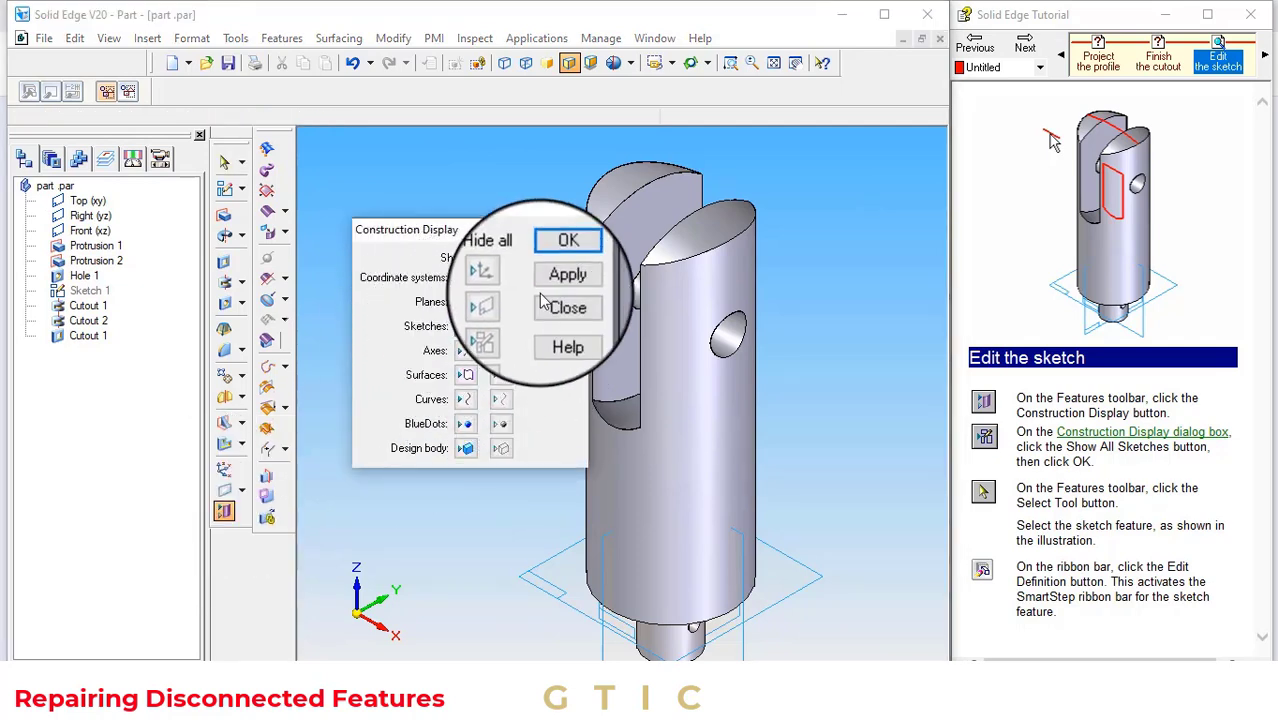
left_click(566, 284)
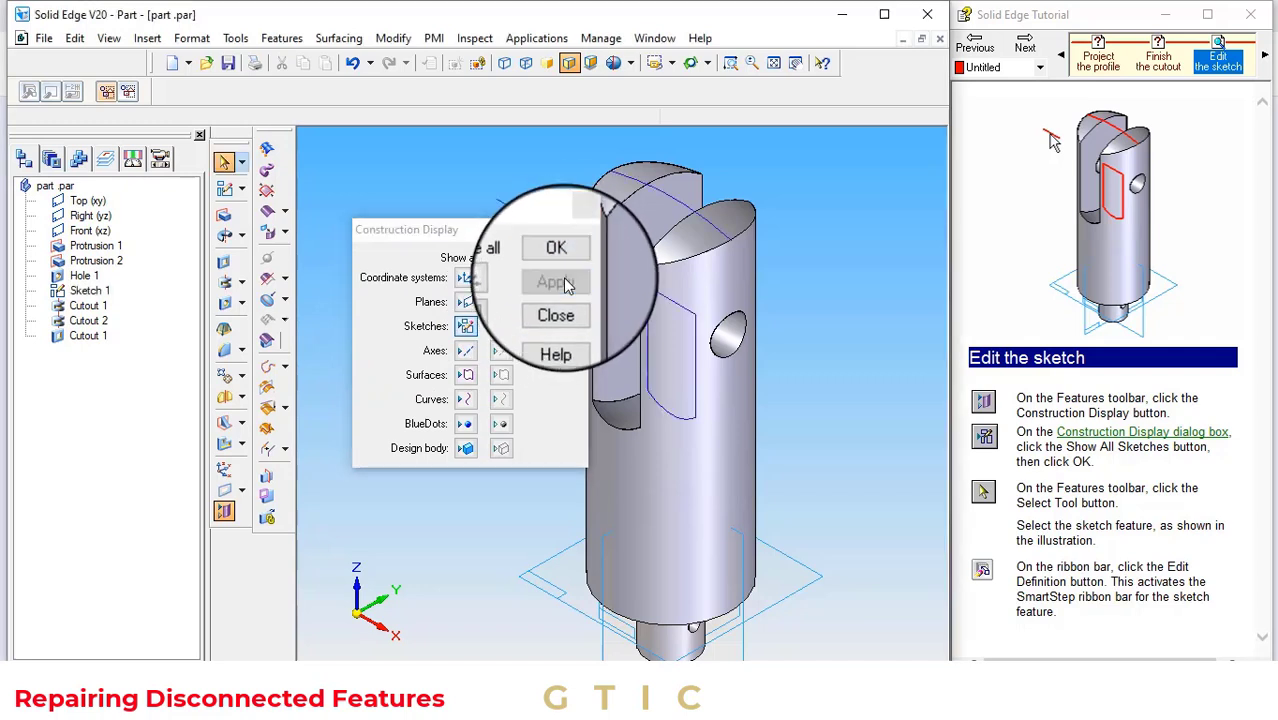
left_click(556, 248)
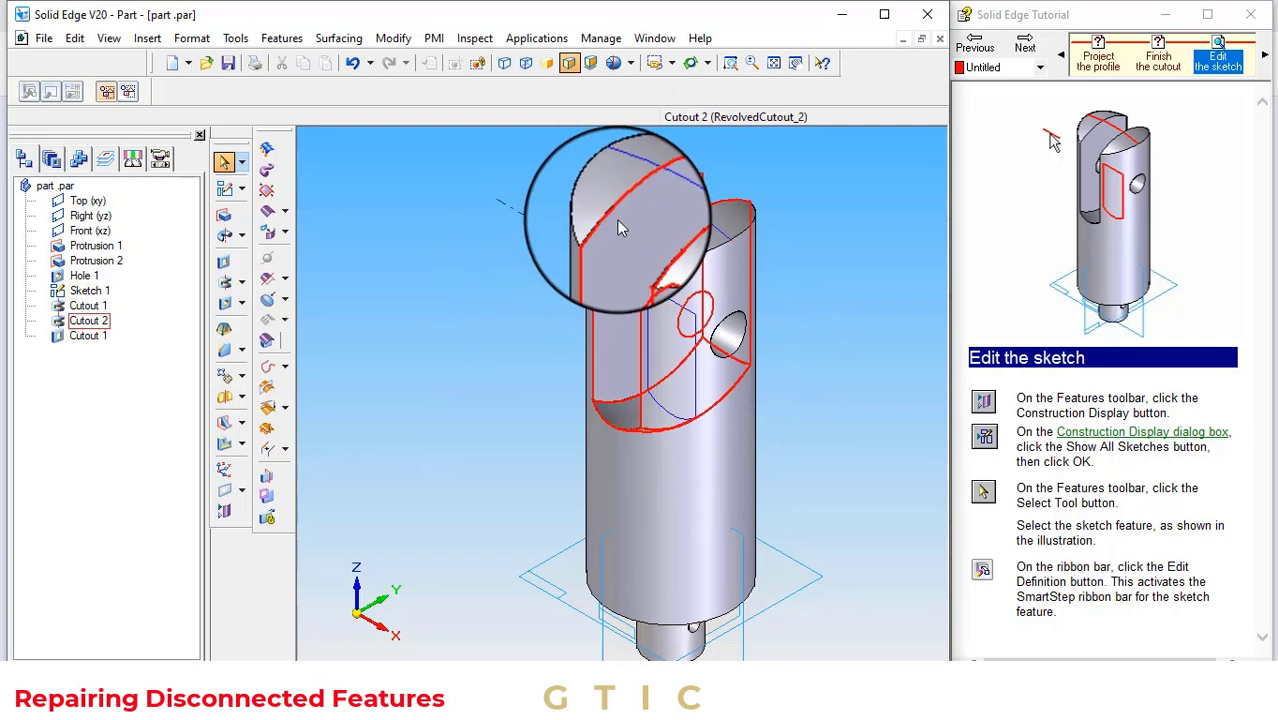
Select the Sketch 1 profile on the model with the Select Tool and open its shortcut menu
left_click(228, 162)
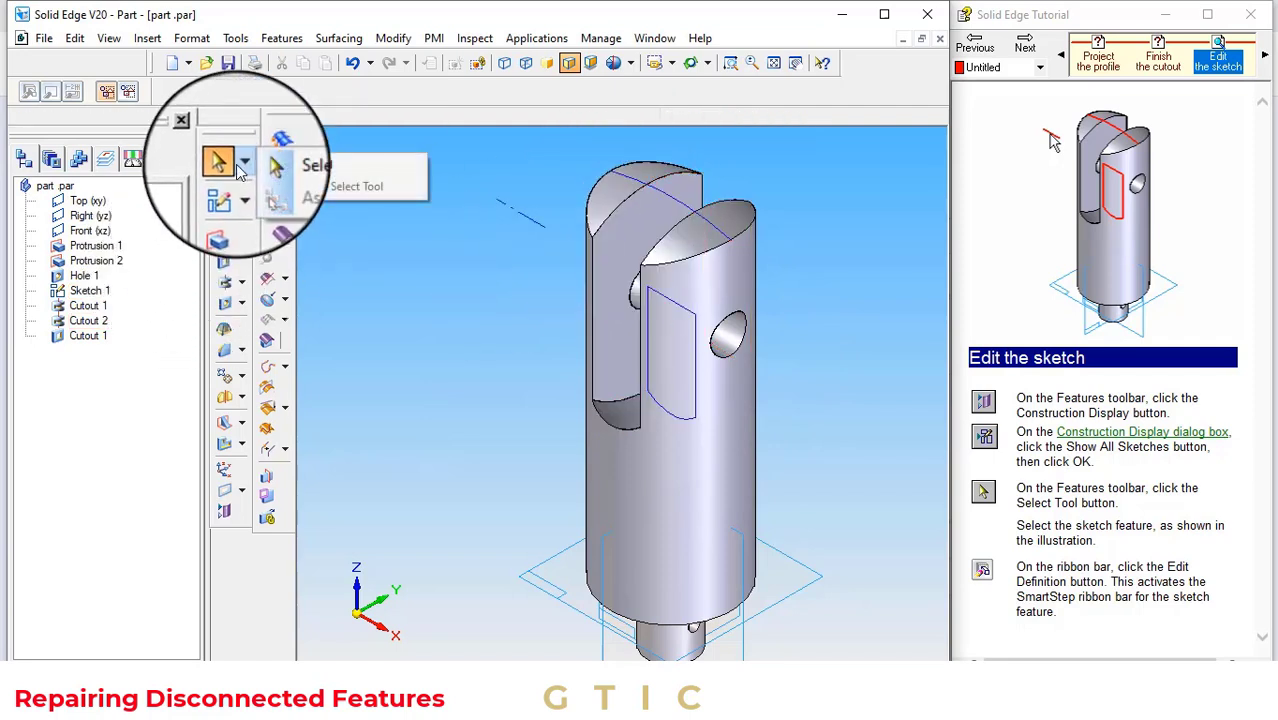
left_click(266, 168)
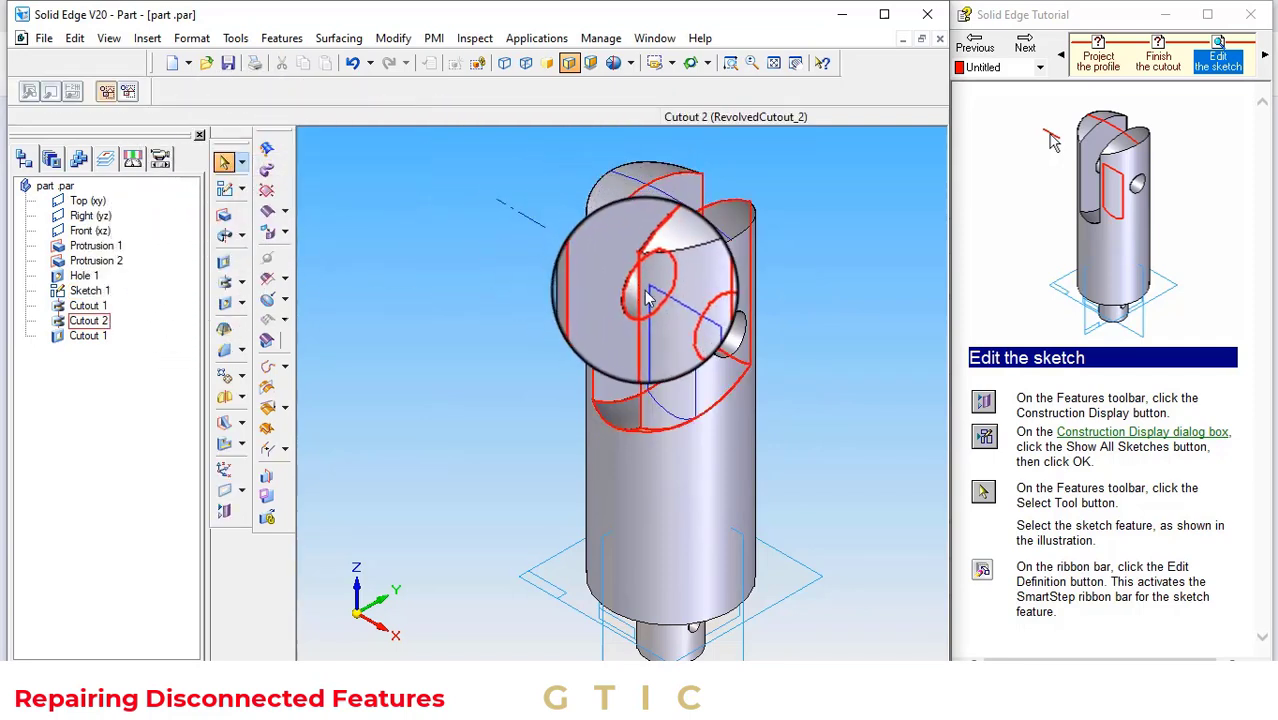
left_click(697, 392)
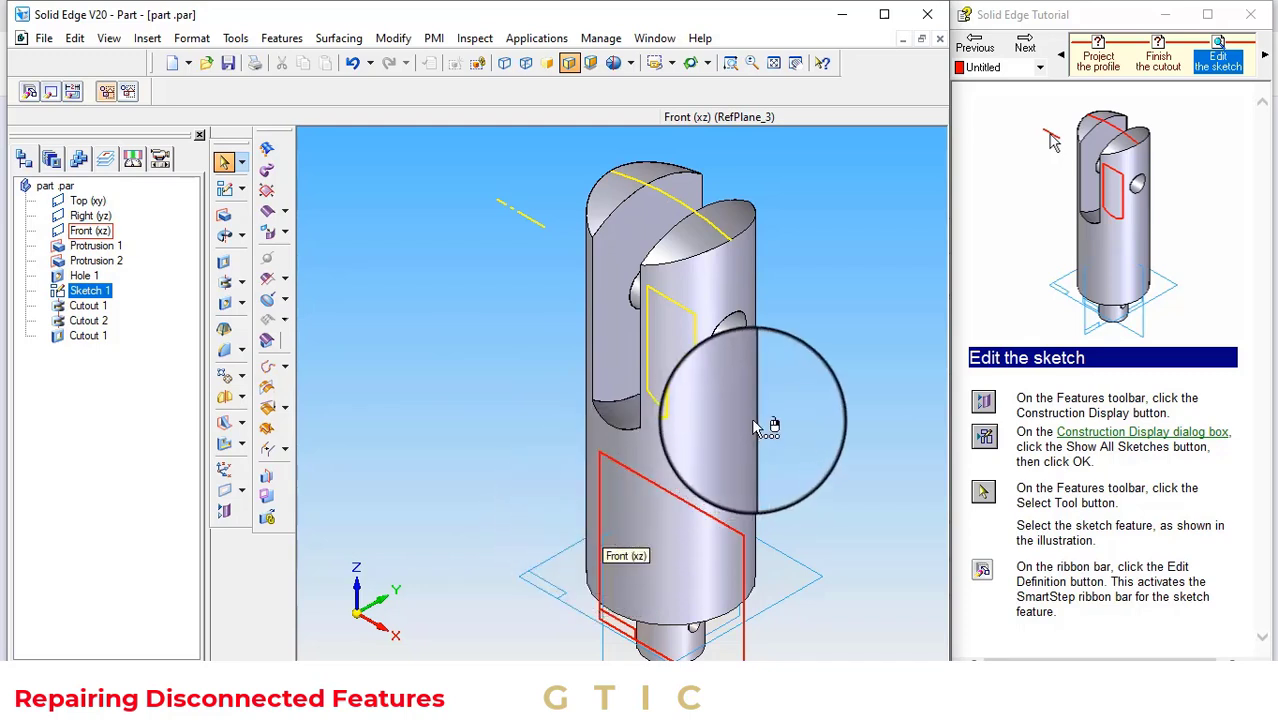
right_click(676, 309)
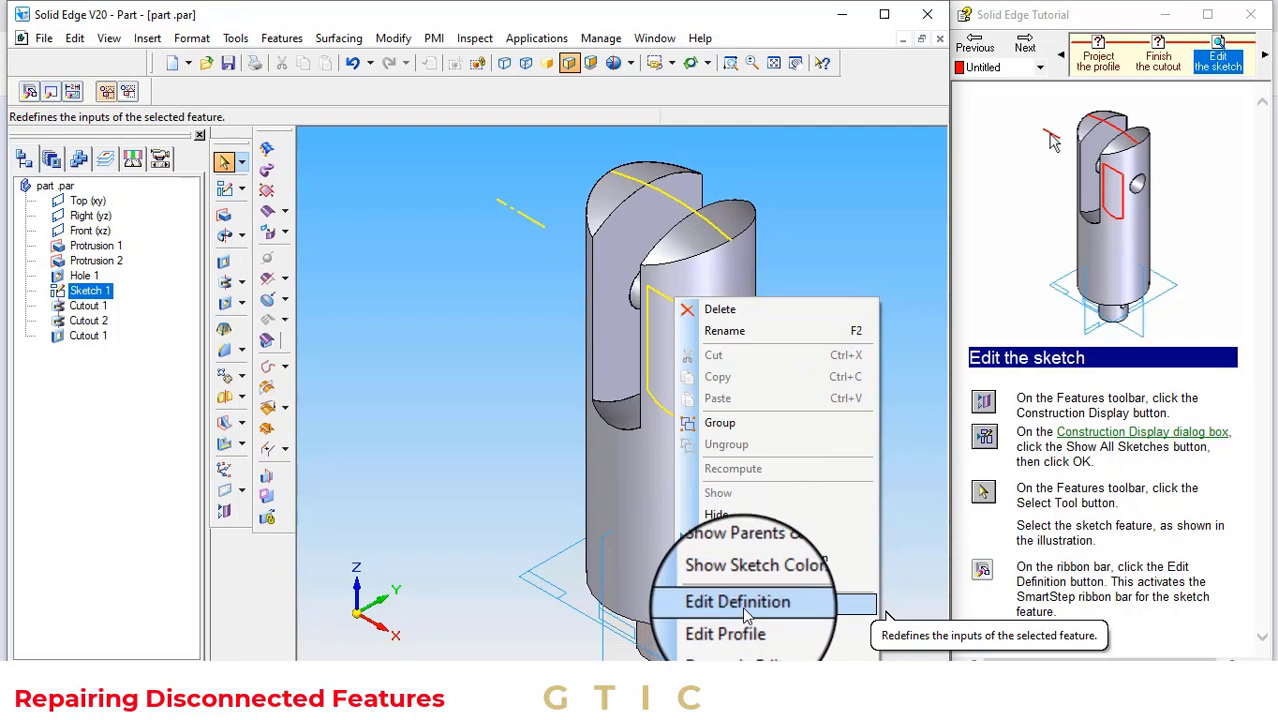
Edit Sketch 1's definition, change its 200 dimension to 100, and finish the sketch
left_click(746, 604)
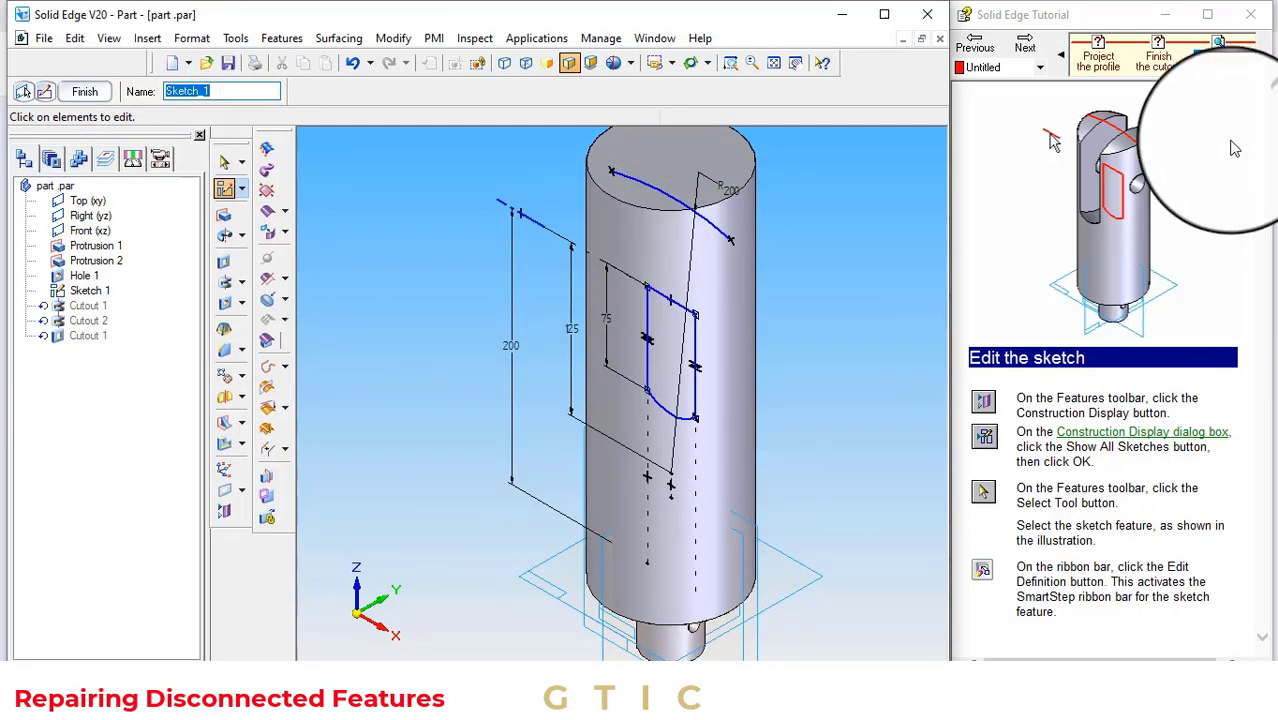
left_click(1026, 48)
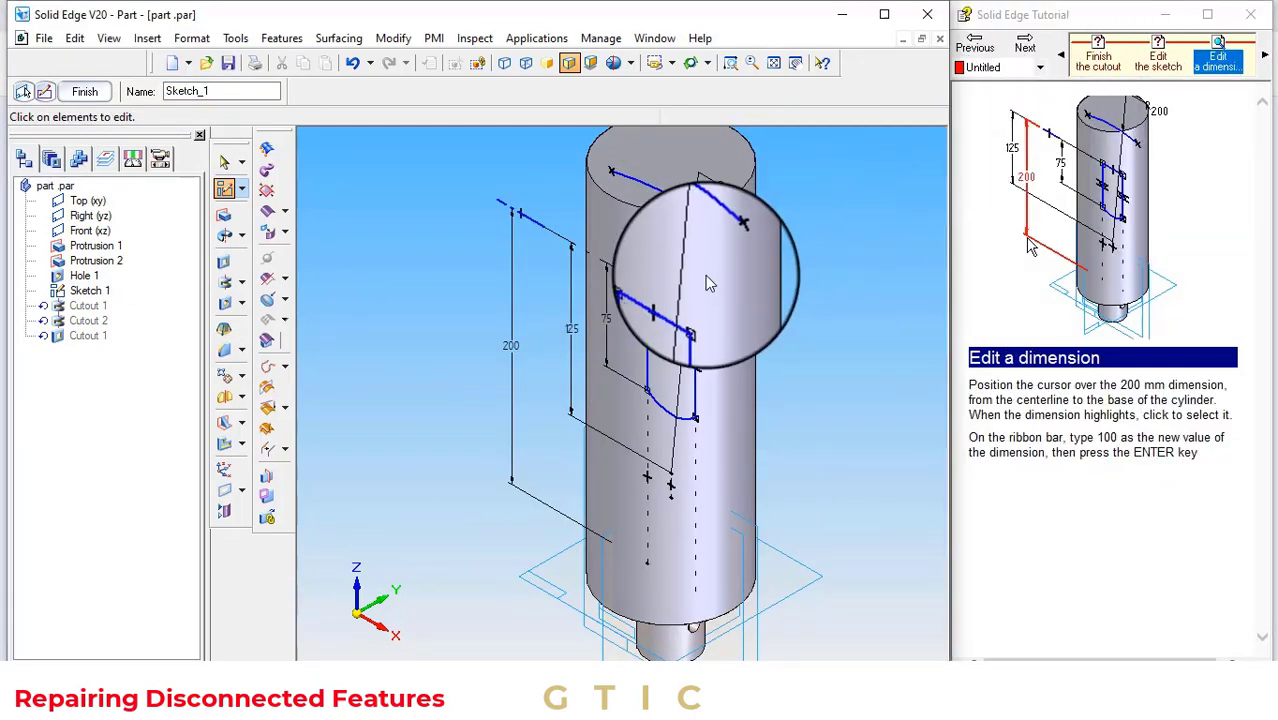
left_click(577, 330)
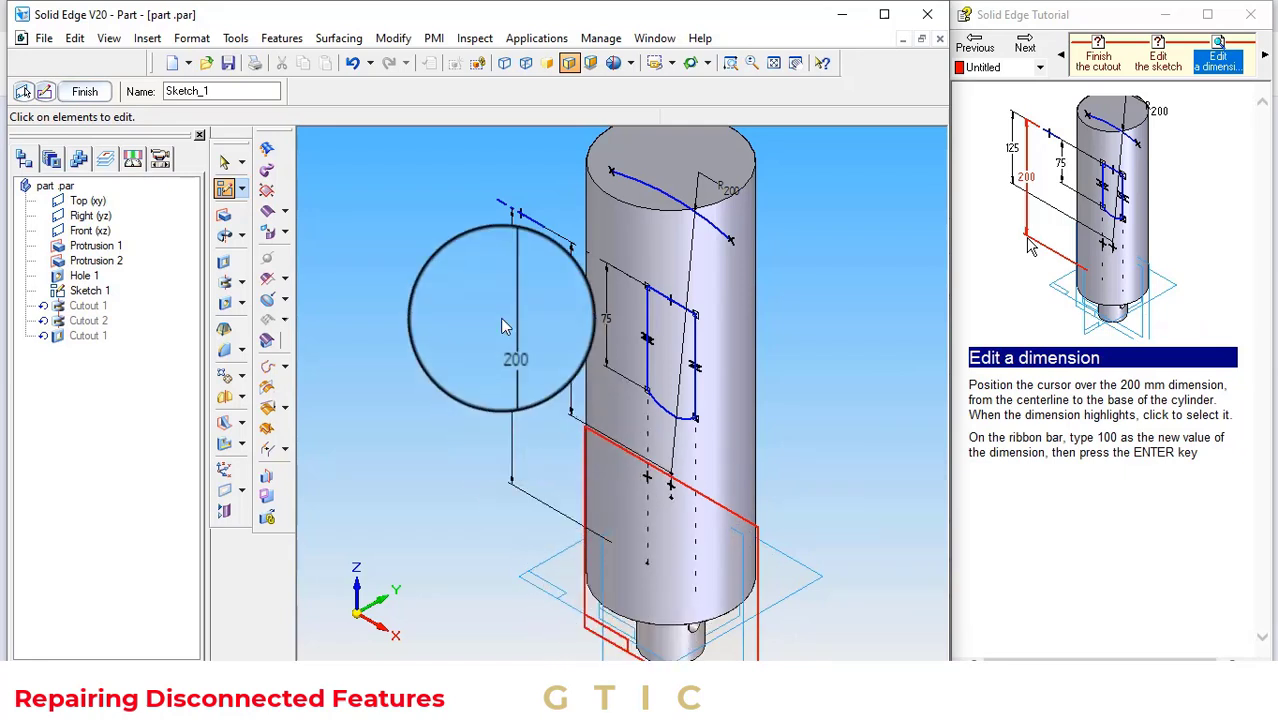
left_click(511, 347)
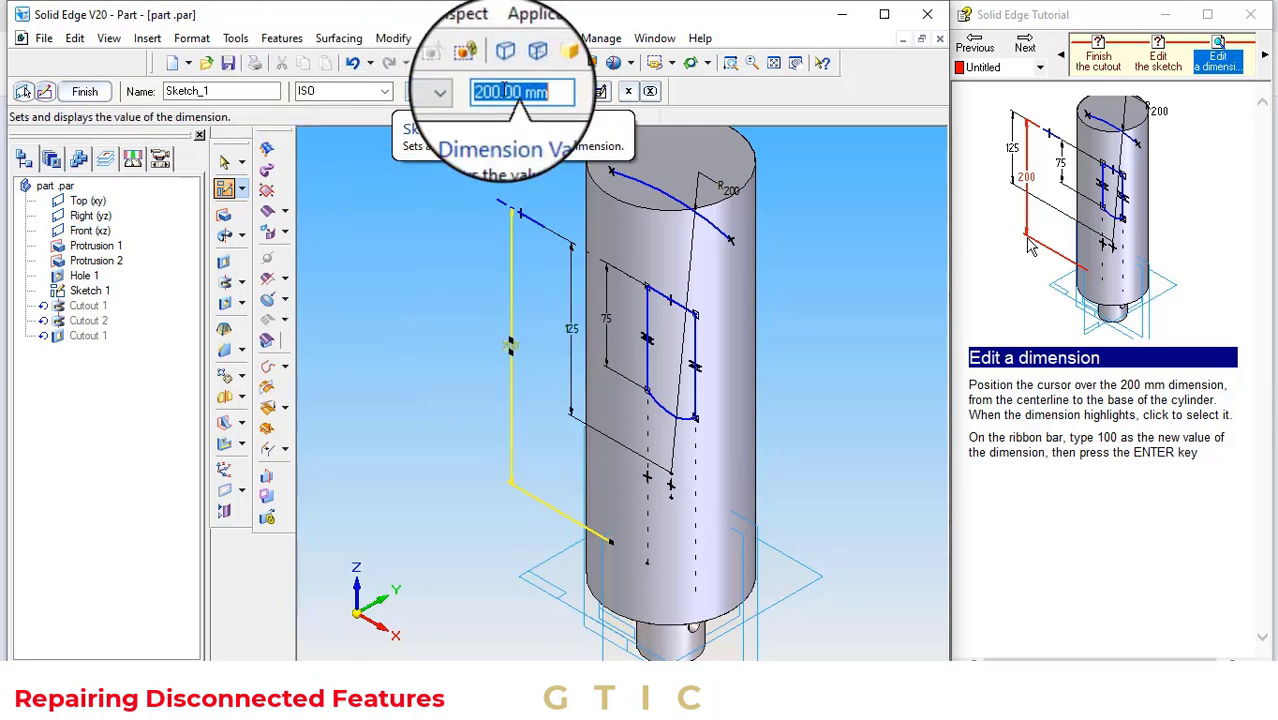
type("100")
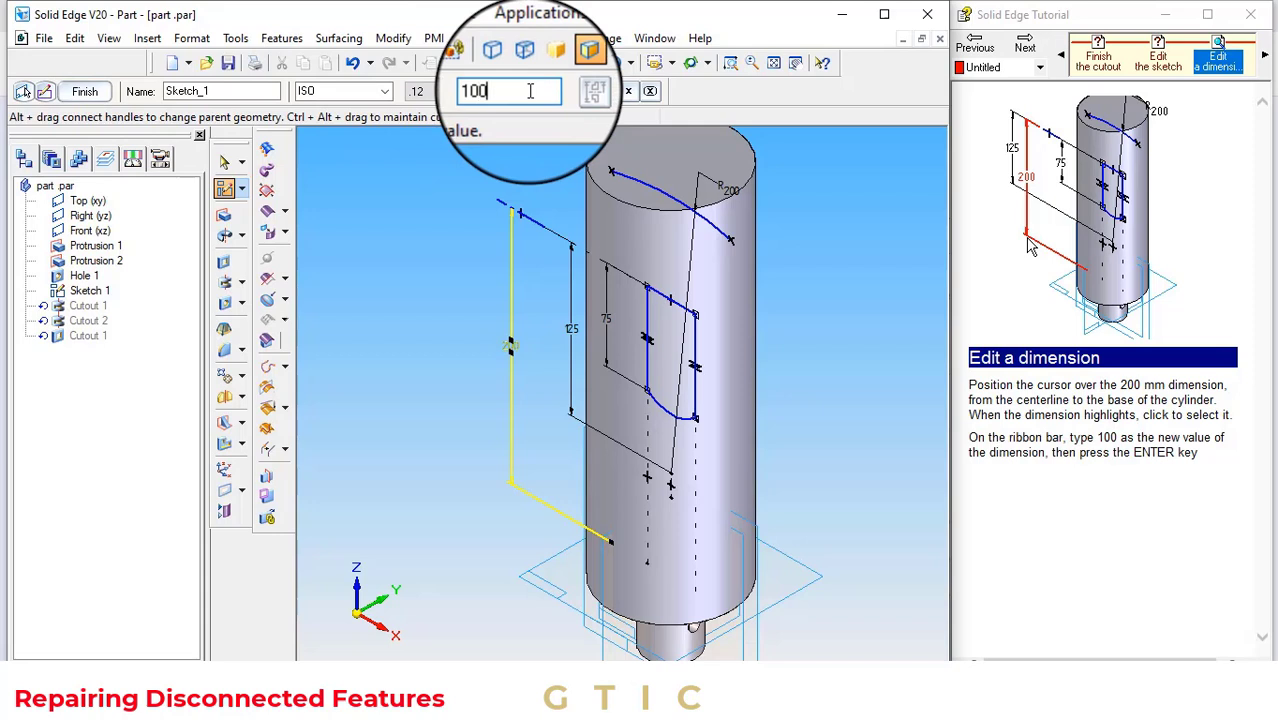
key("Return")
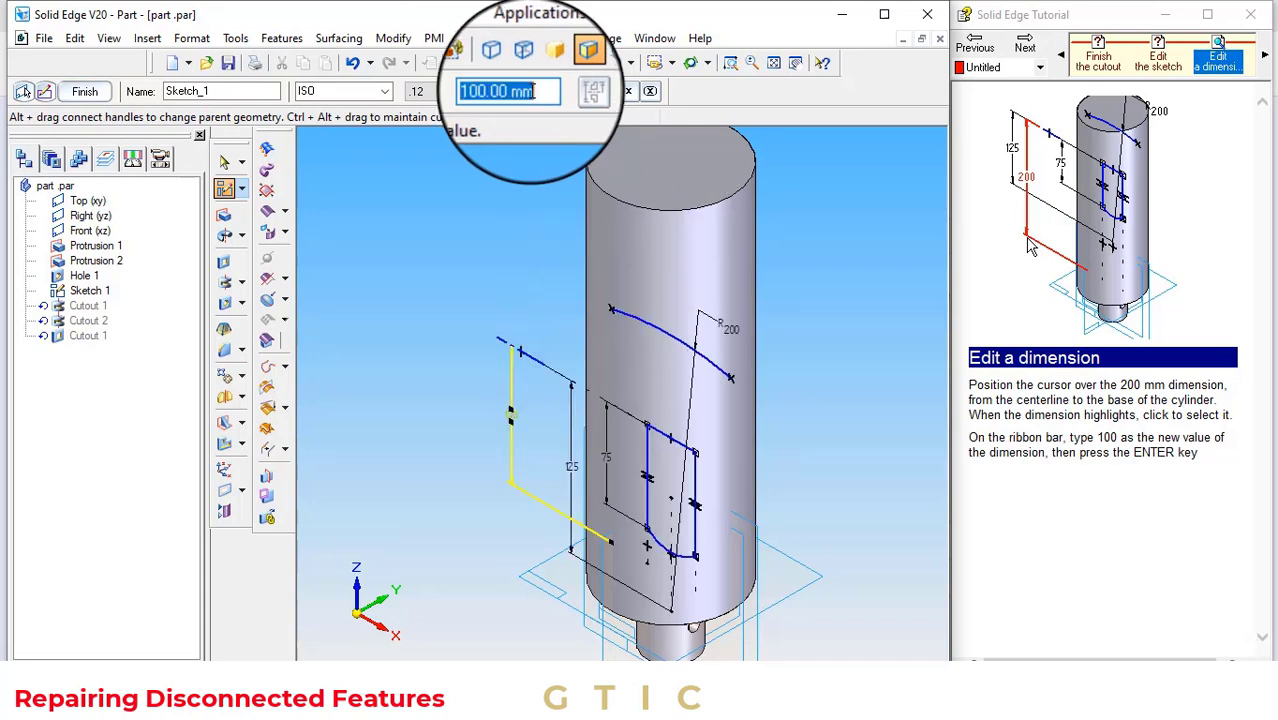
left_click(1022, 53)
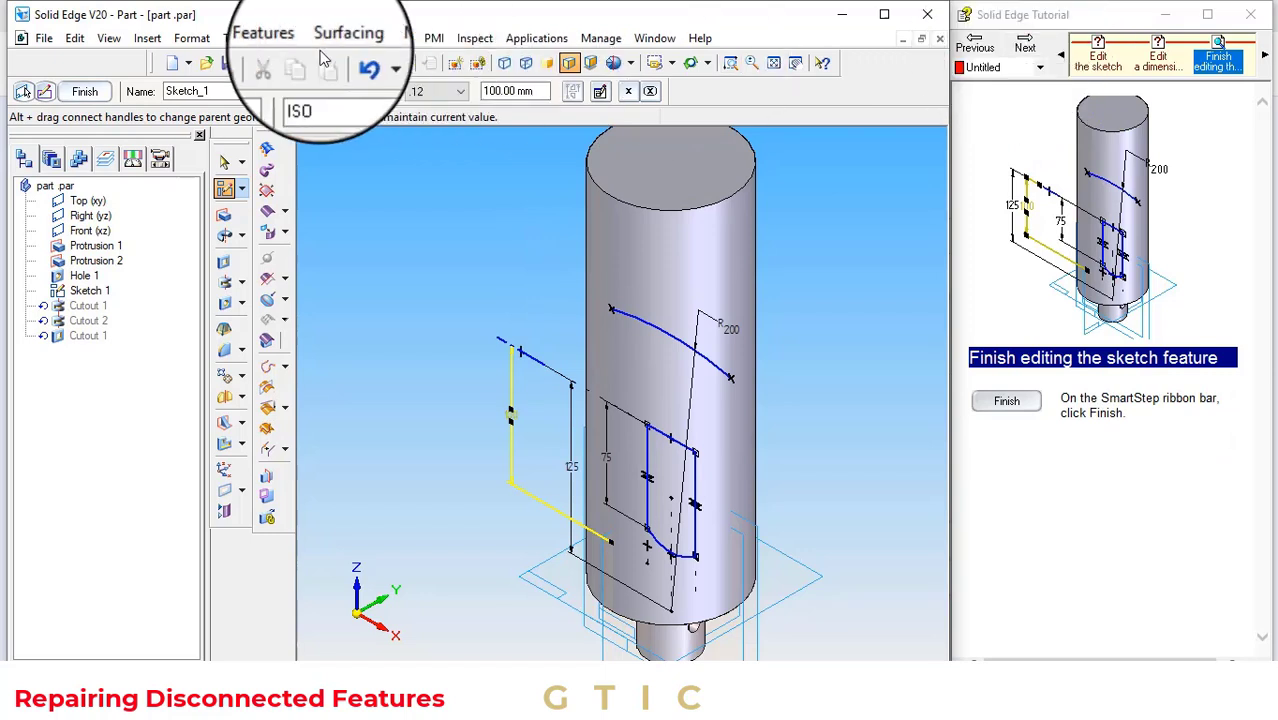
left_click(84, 91)
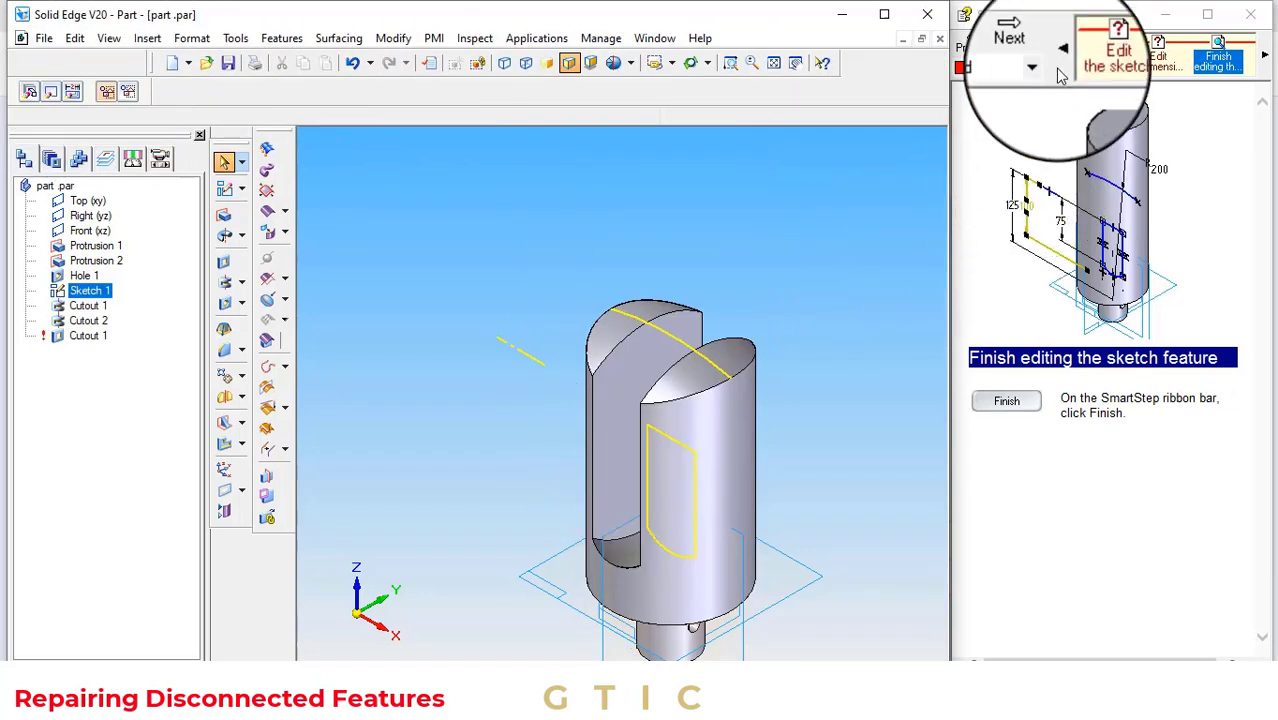
Move the tutorial to the next topic and open the Tools menu to reach Error Assistant
left_click(1025, 47)
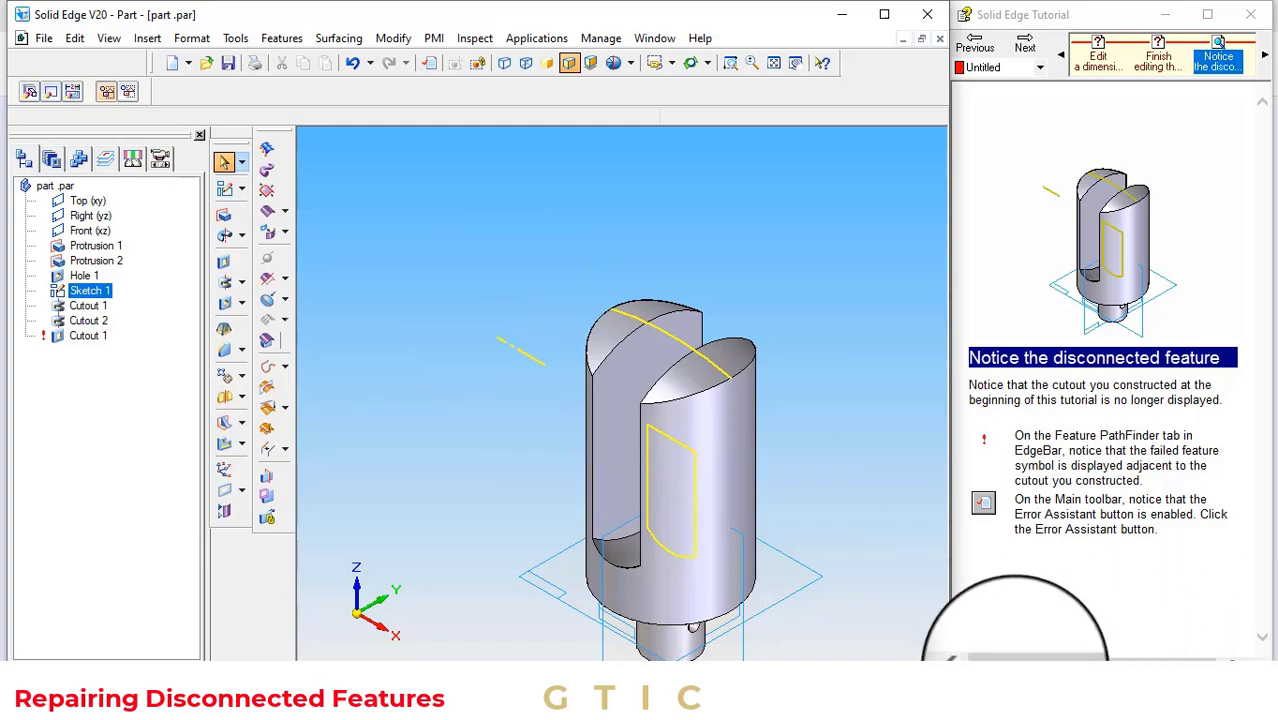
left_click(235, 38)
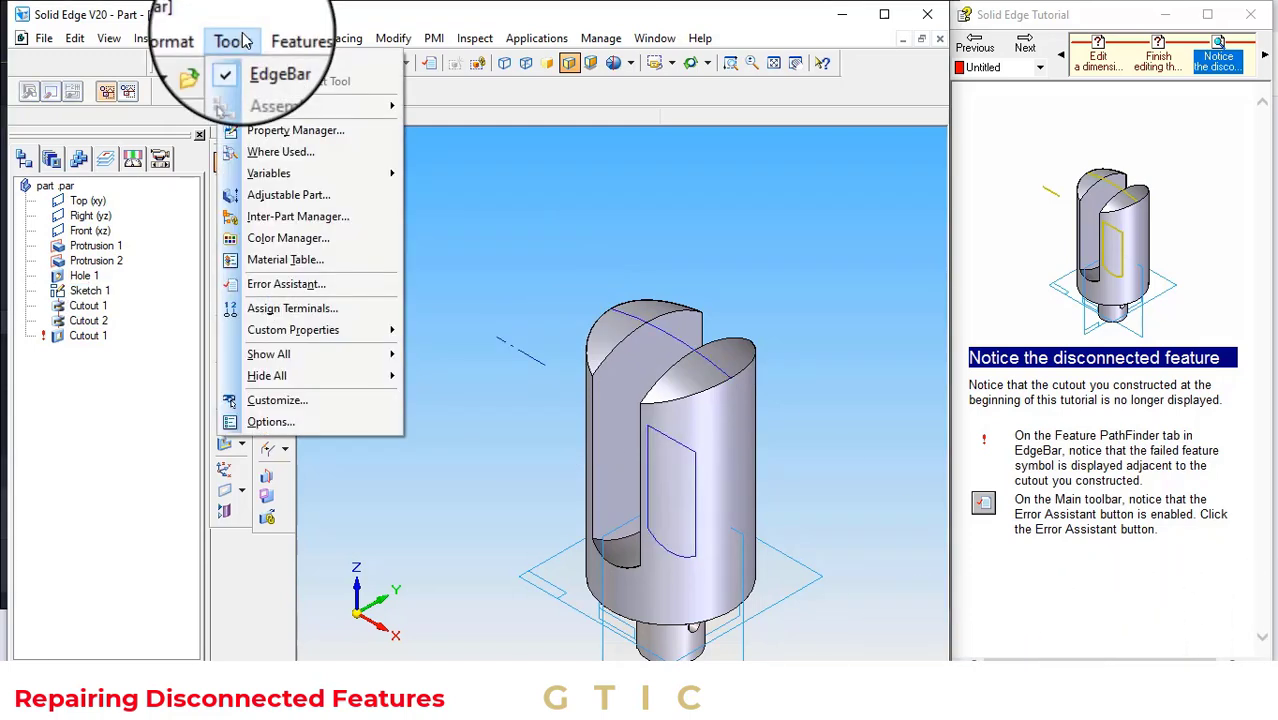
Open the Error Assistant report of failed features and move it to the screen middle
left_click(272, 288)
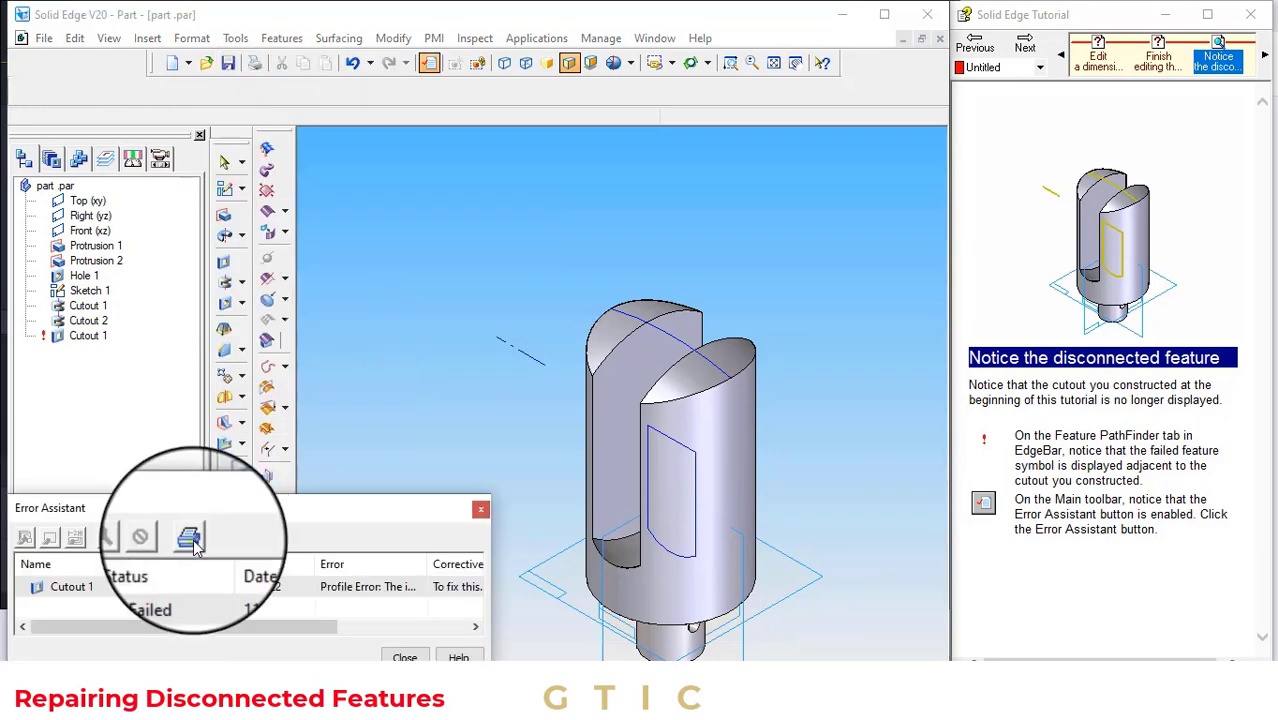
left_click_drag(286, 521, 602, 288)
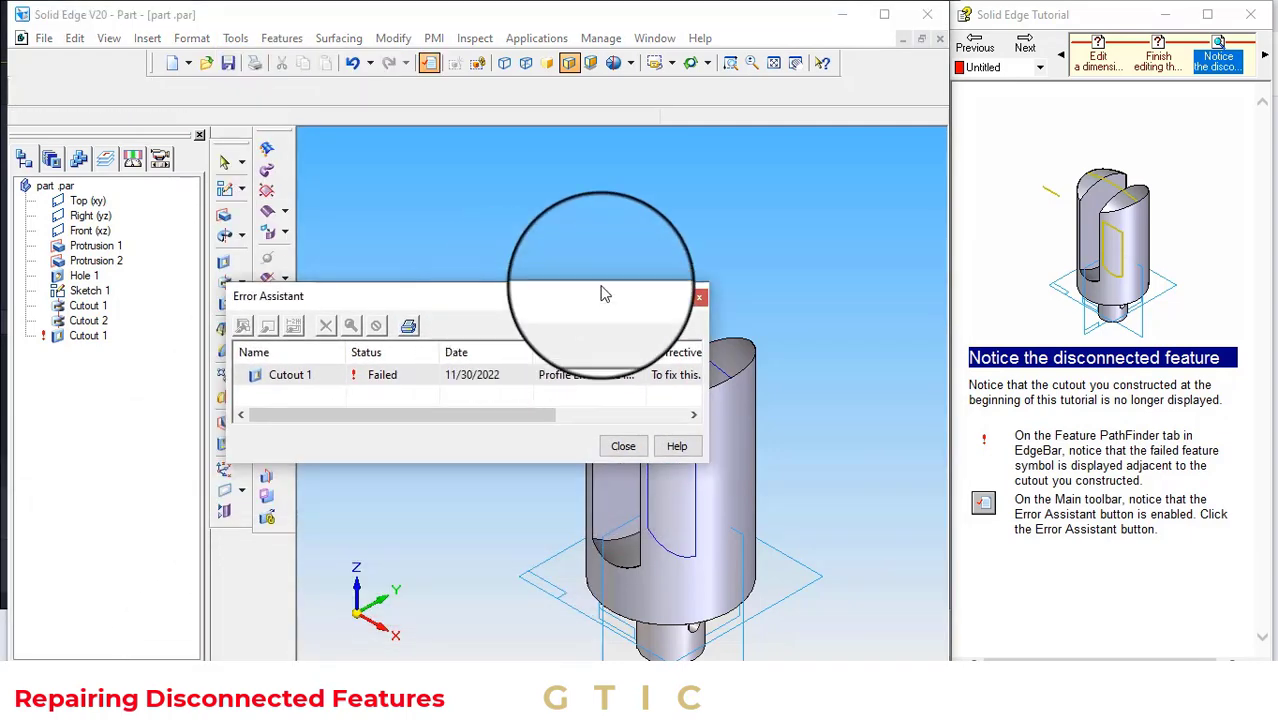
left_click(1030, 62)
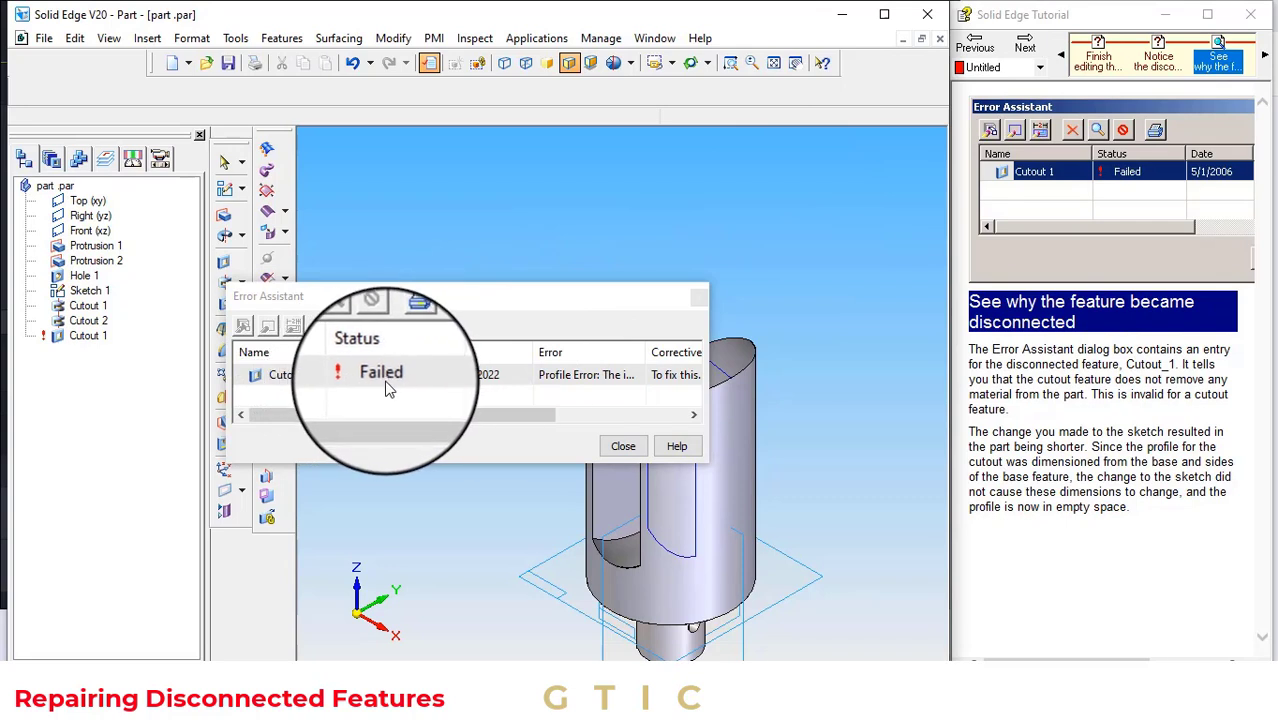
Select the failed Cutout 1 entry and scroll to read its profile error
left_click(584, 379)
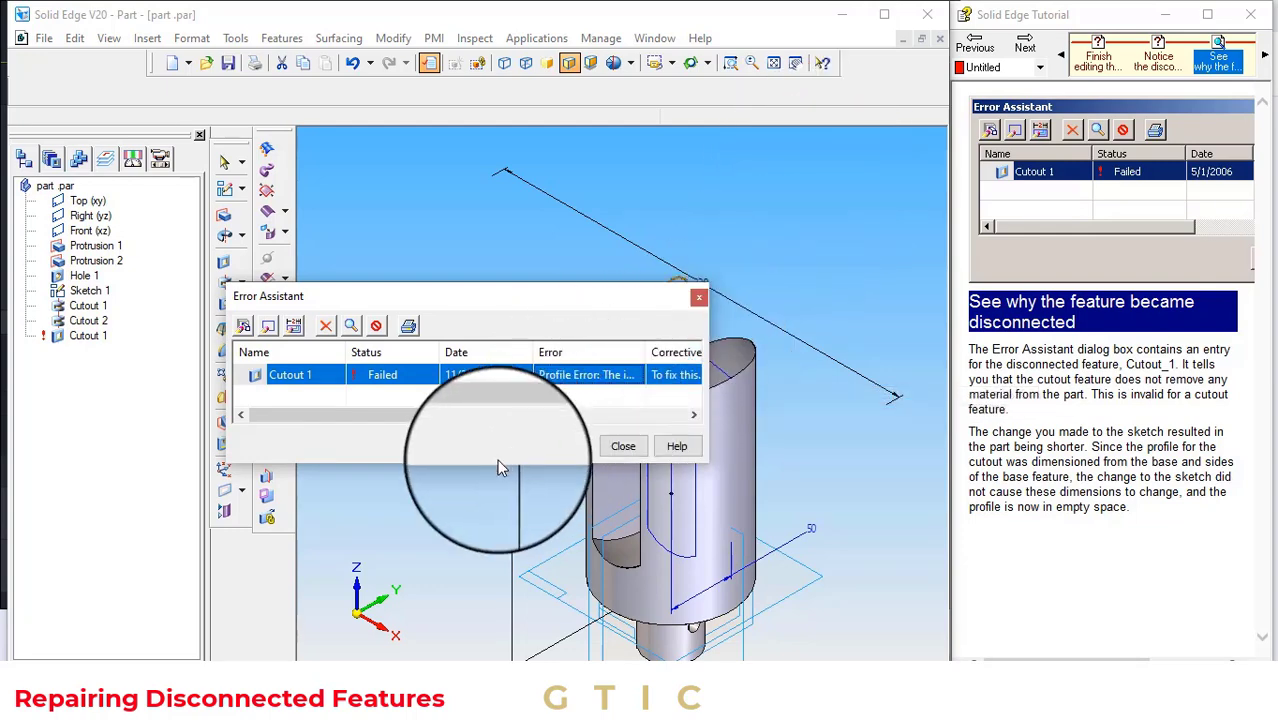
left_click_drag(533, 415, 585, 412)
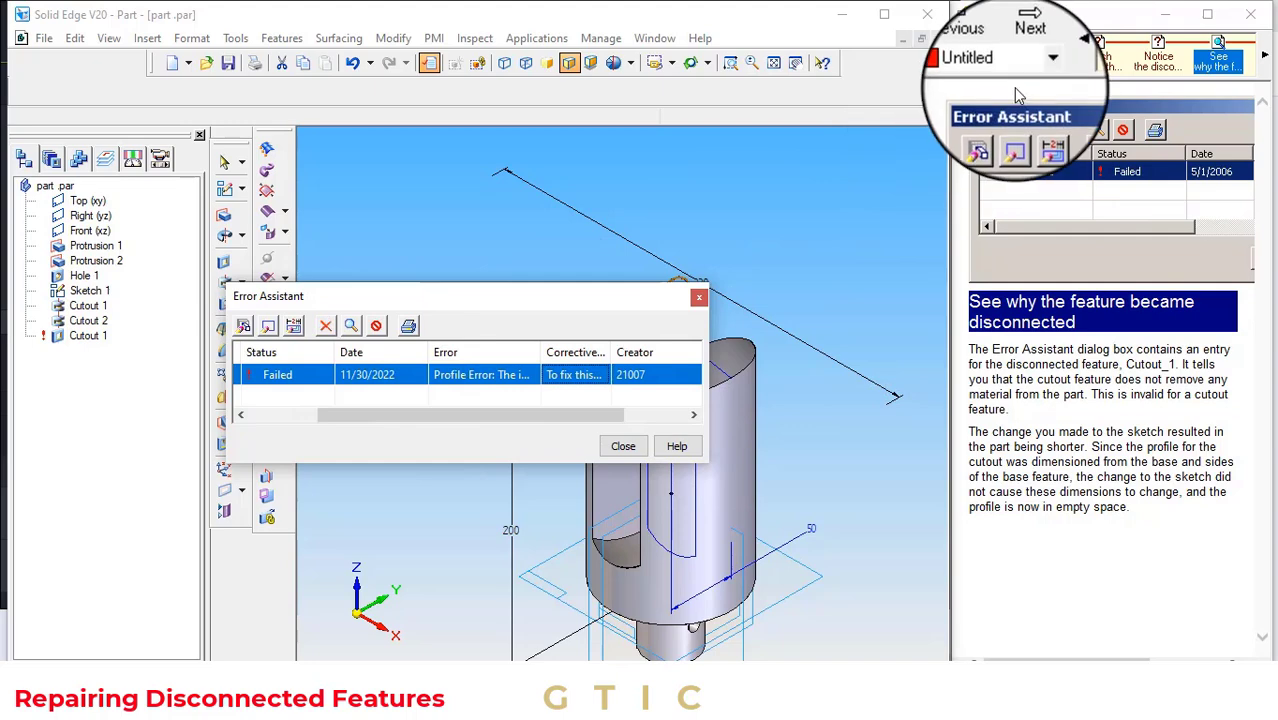
left_click(1030, 48)
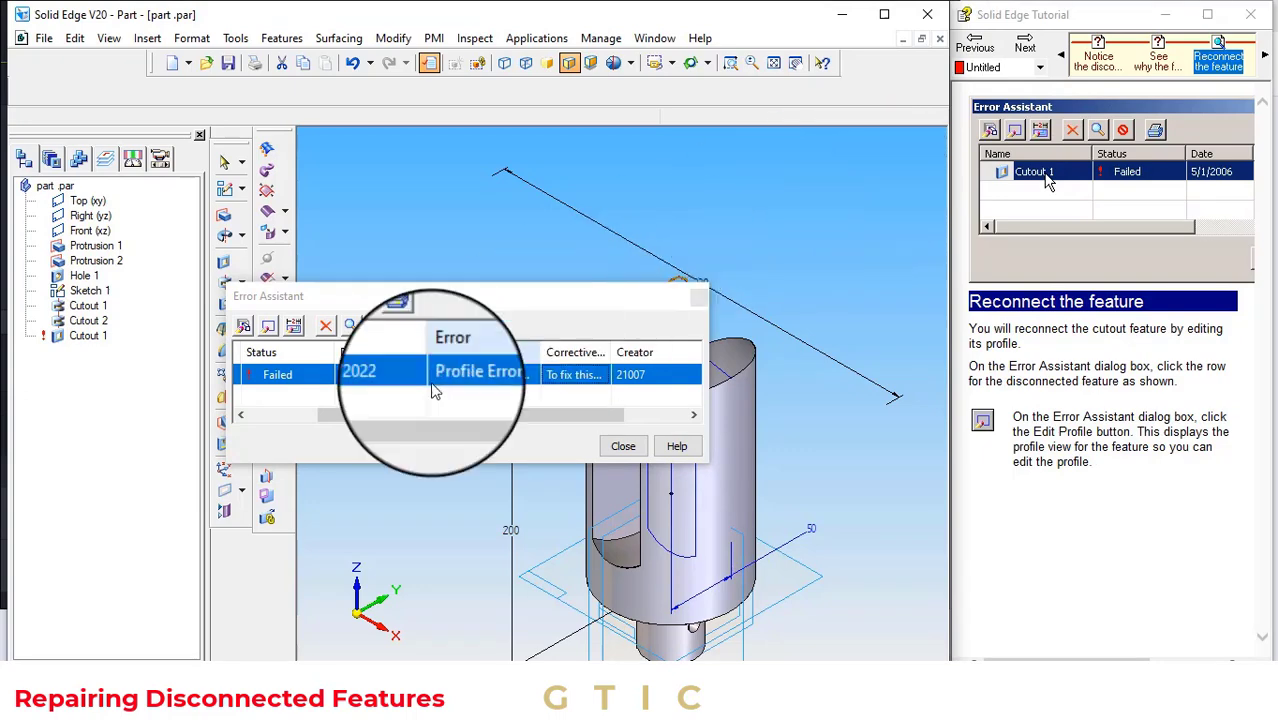
left_click_drag(350, 418, 250, 414)
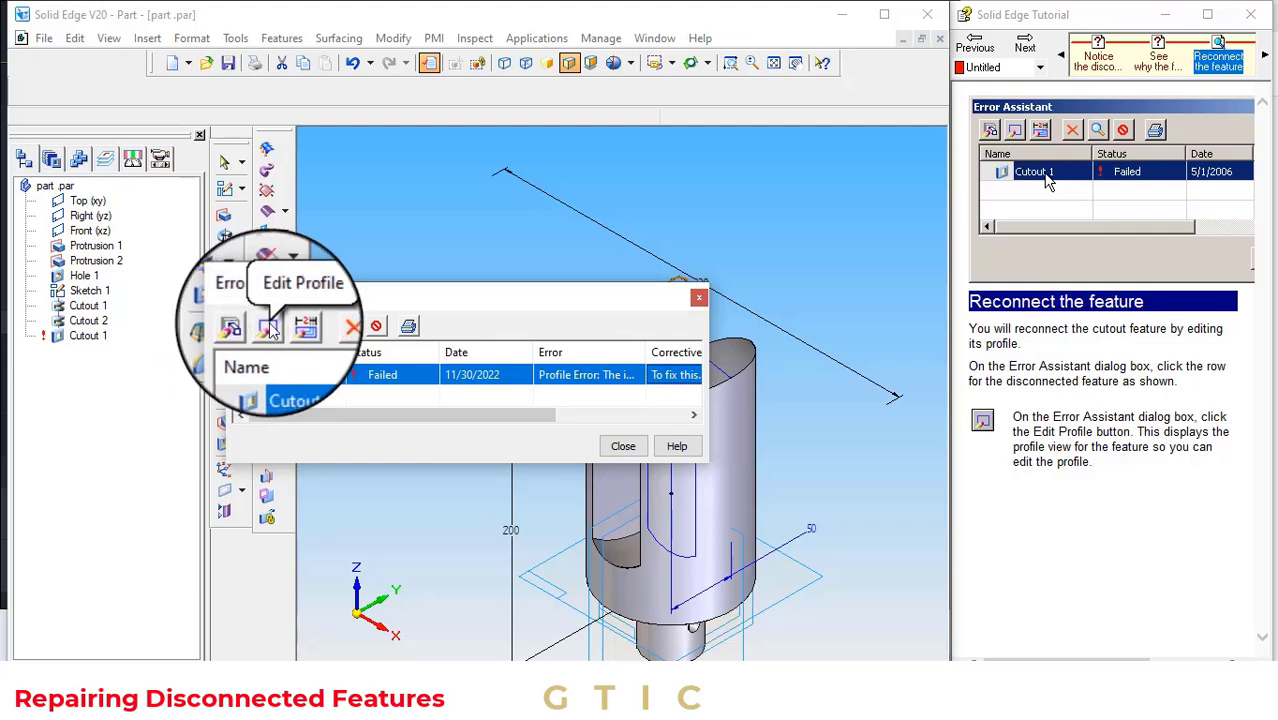
Open the failed cutout's profile for editing from Error Assistant
left_click(268, 328)
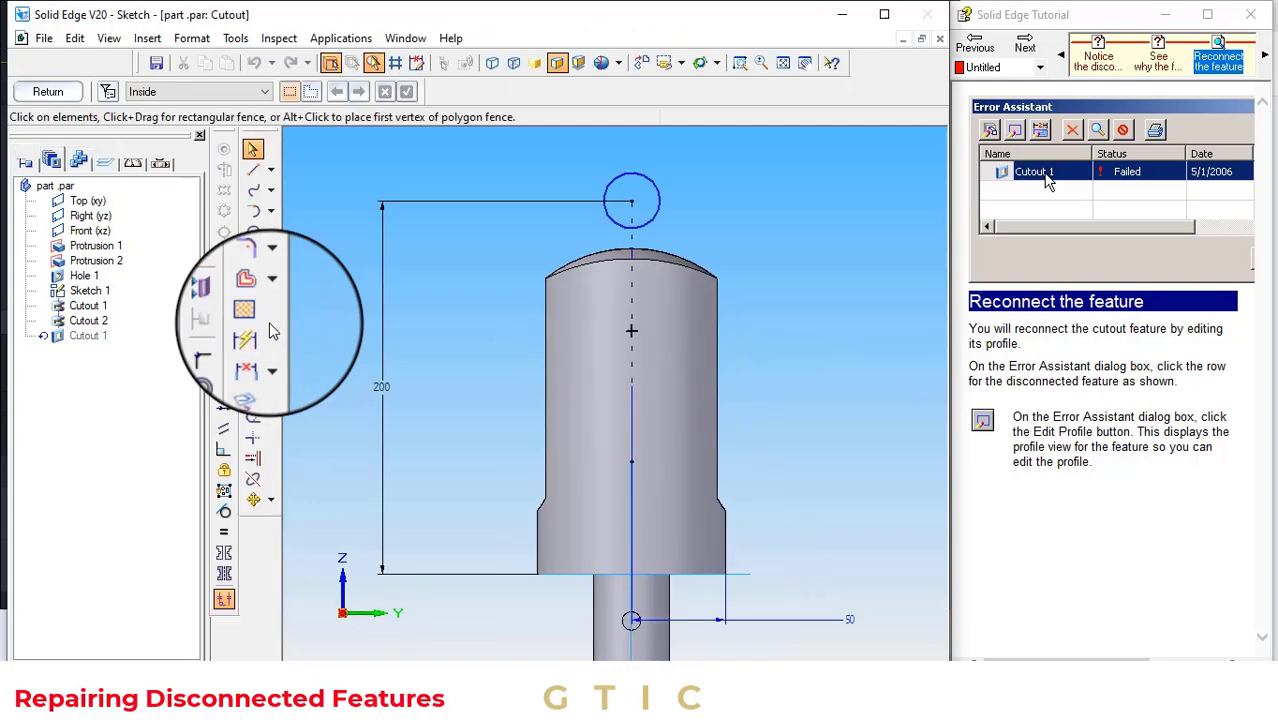
left_click(1025, 45)
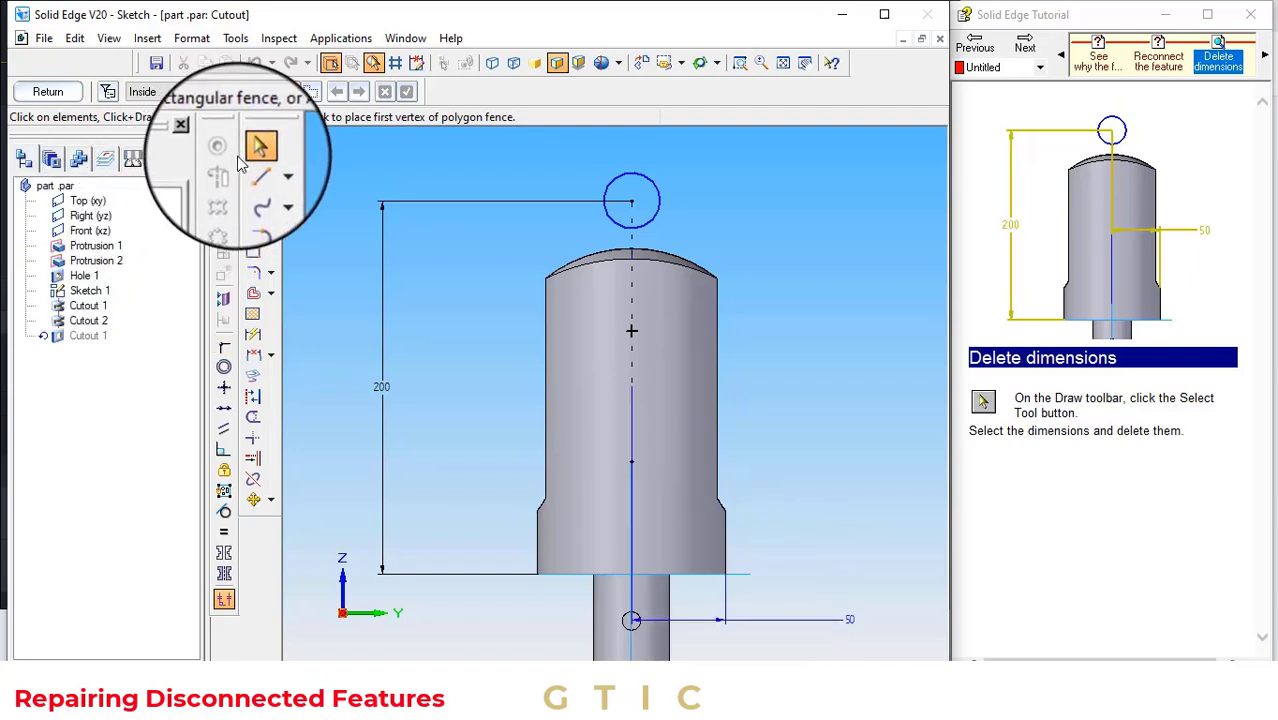
left_click_drag(389, 272, 384, 276)
left_click(382, 272)
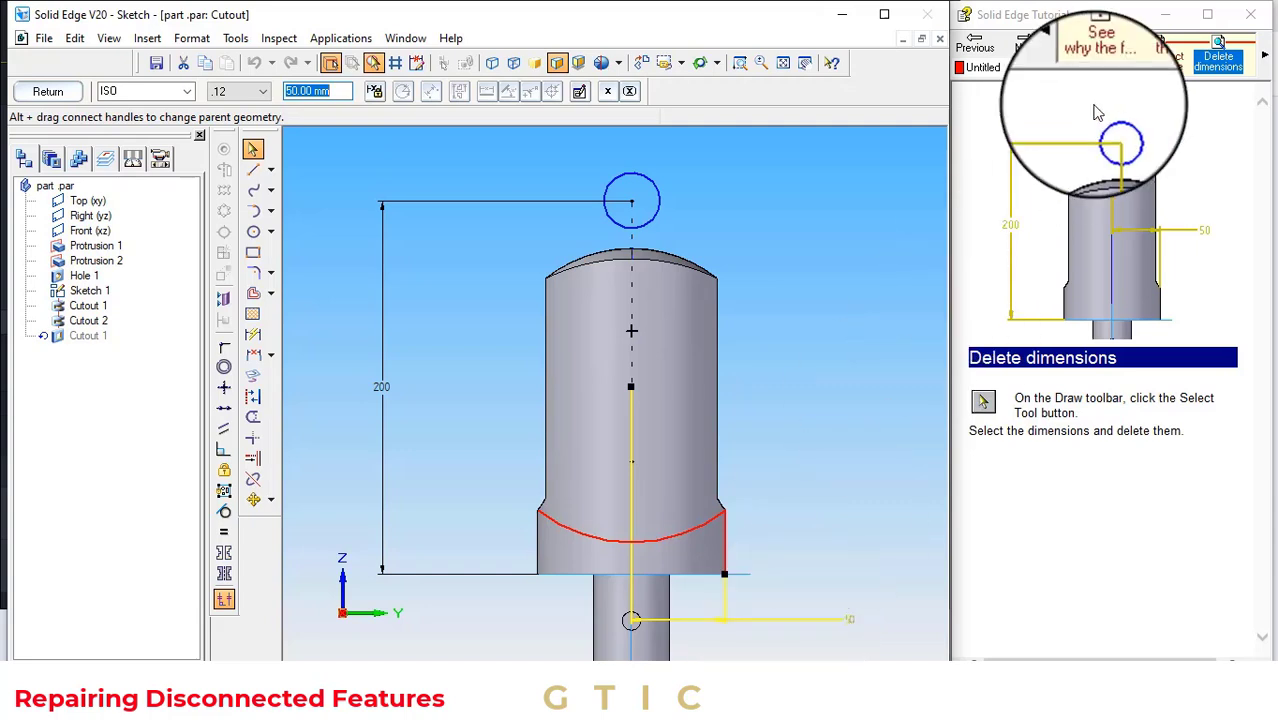
left_click(1025, 47)
left_click(1020, 48)
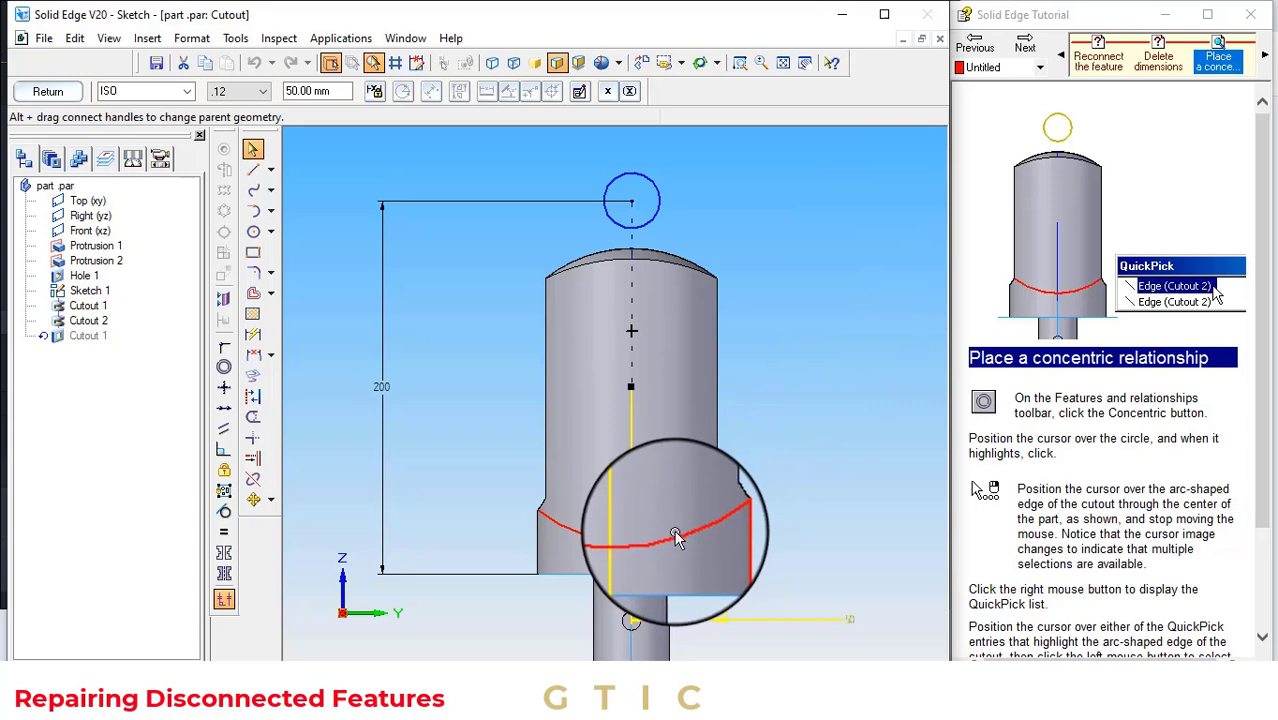
left_click(975, 42)
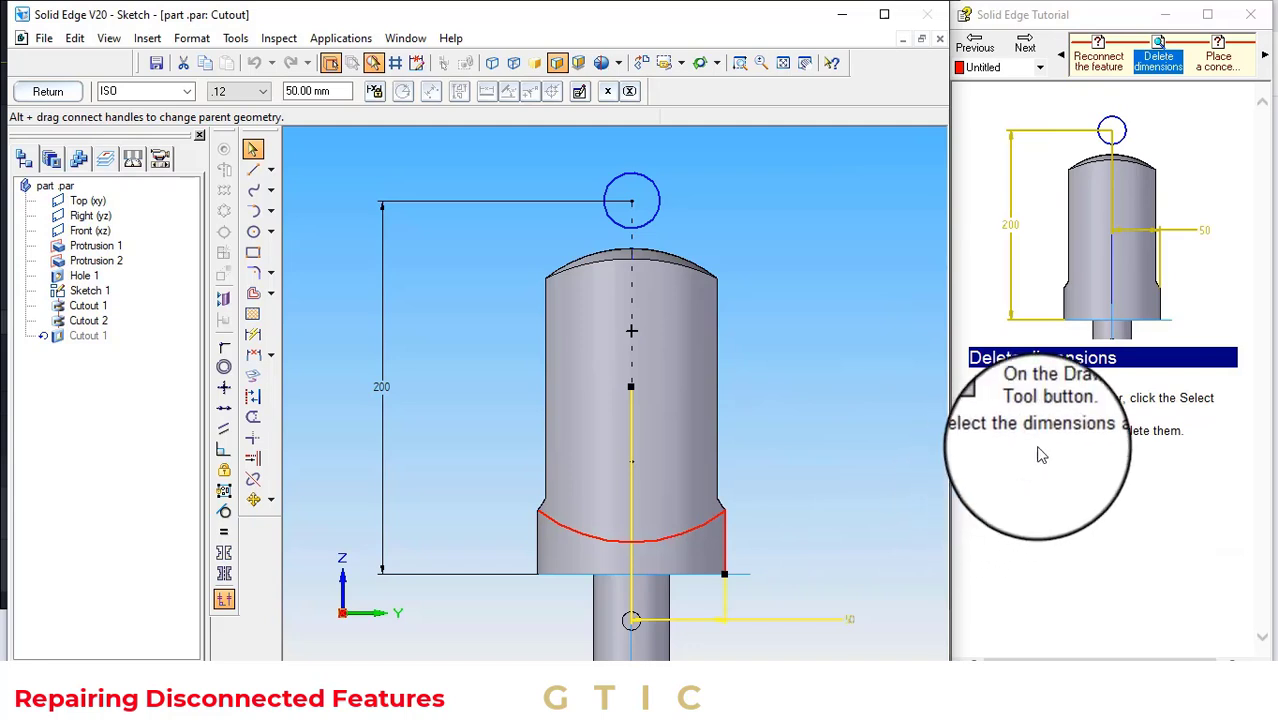
Delete the 200 vertical and 50 horizontal dimensions from the cutout circle
left_click(384, 360)
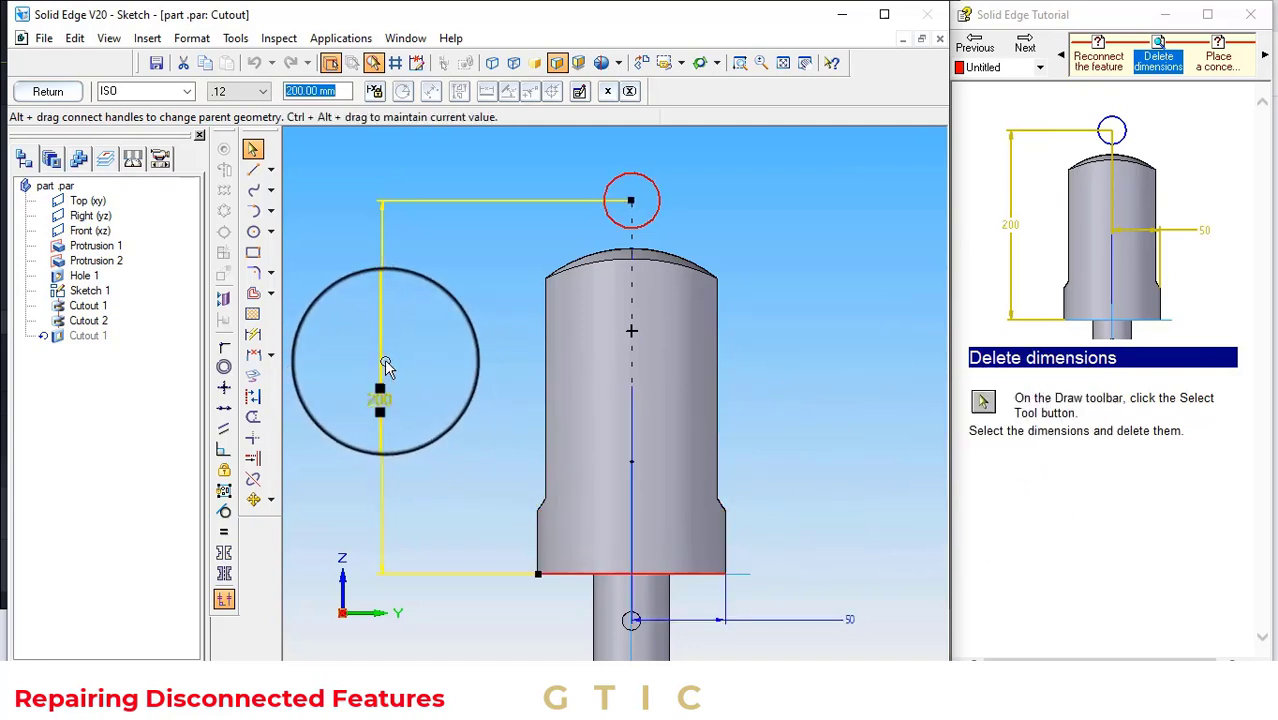
right_click(388, 362)
left_click(440, 369)
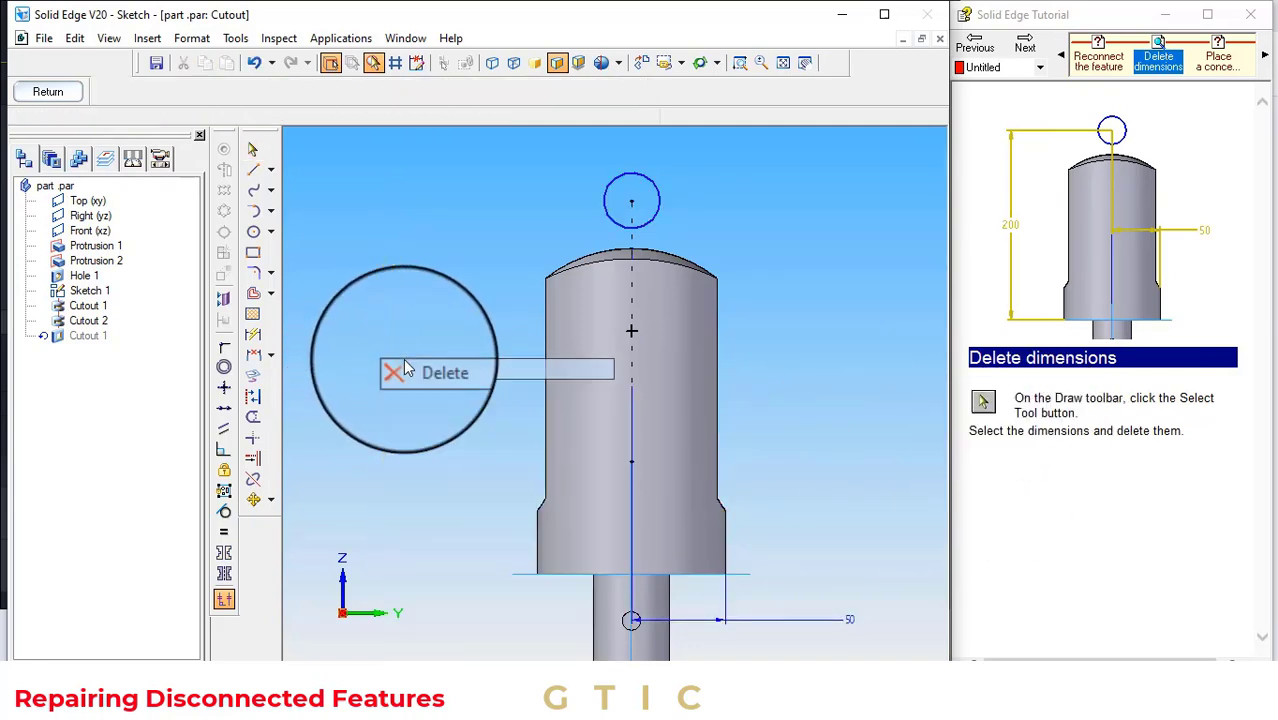
left_click(773, 623)
right_click(773, 623)
left_click(826, 309)
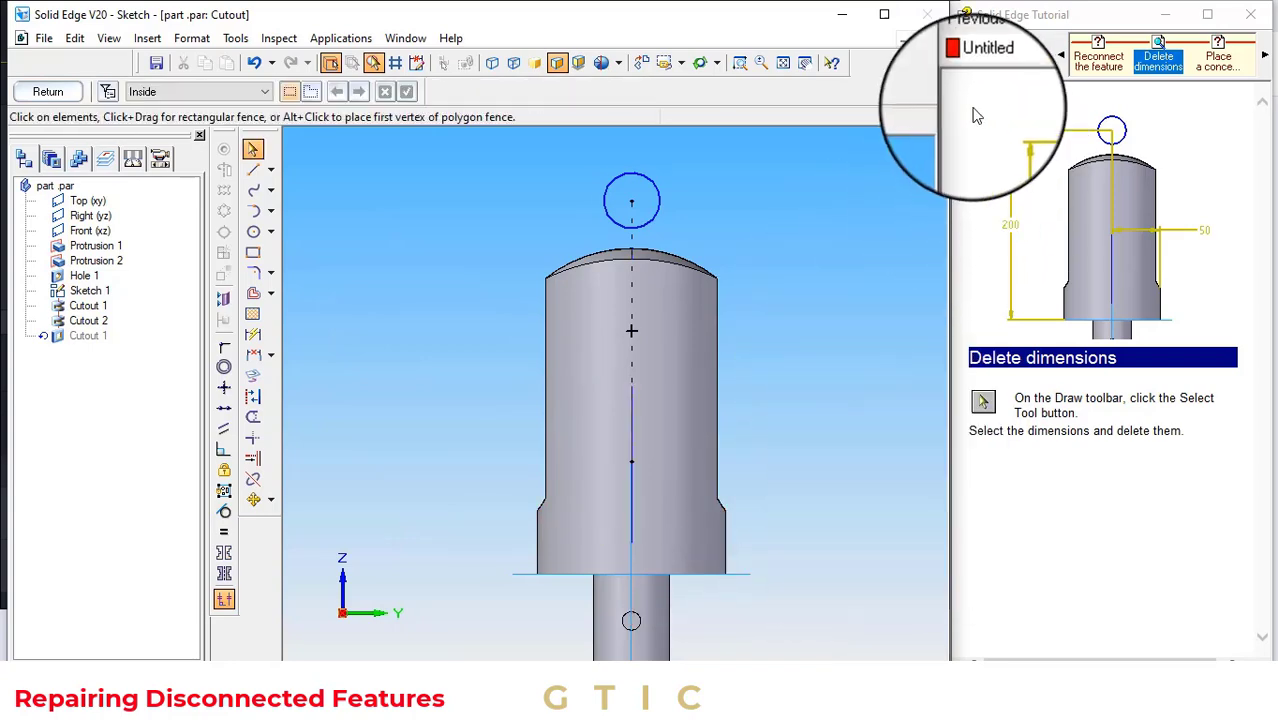
Make the cutout circle concentric with Cutout 2's arc edge, chosen through QuickPick
left_click(1025, 50)
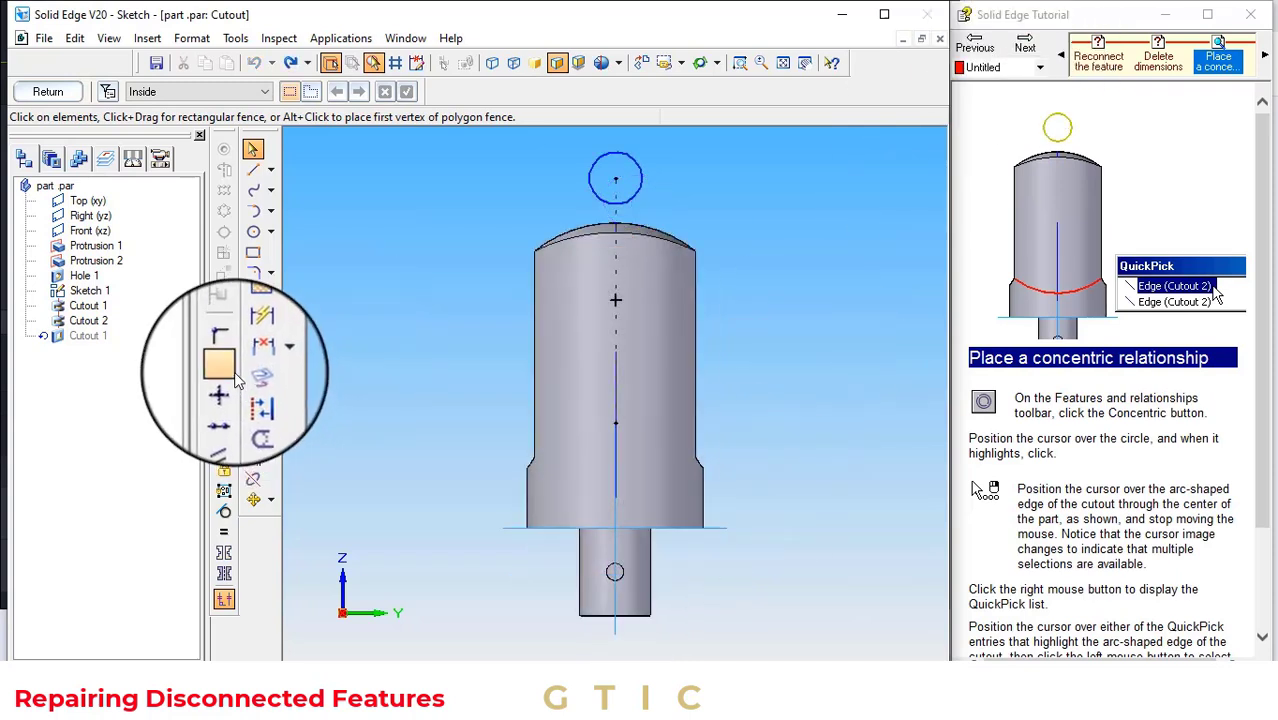
left_click(229, 370)
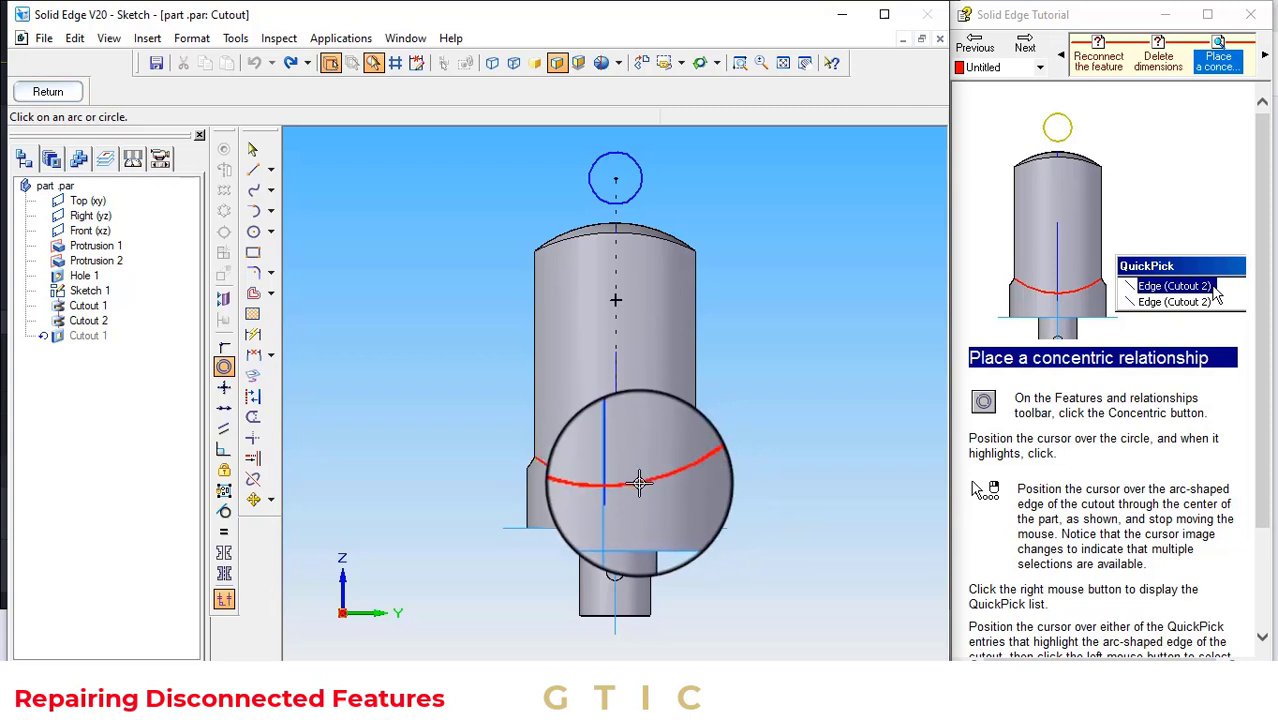
right_click(638, 482)
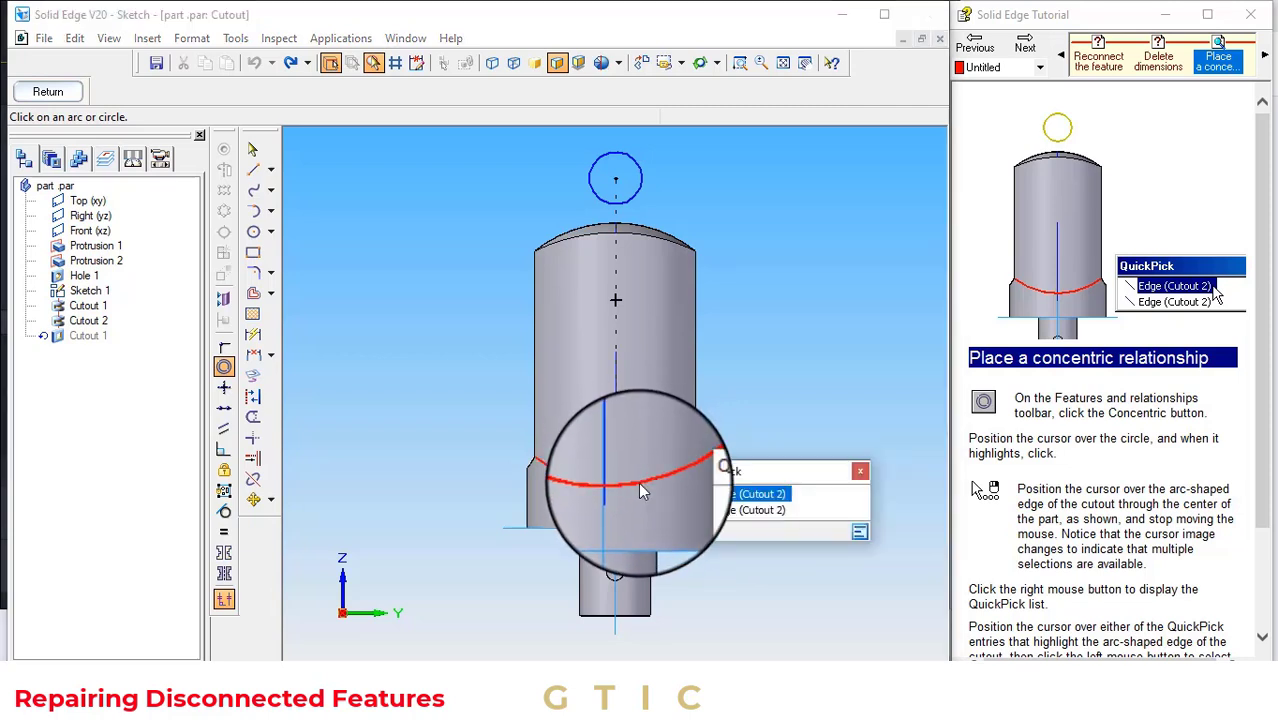
left_click(755, 500)
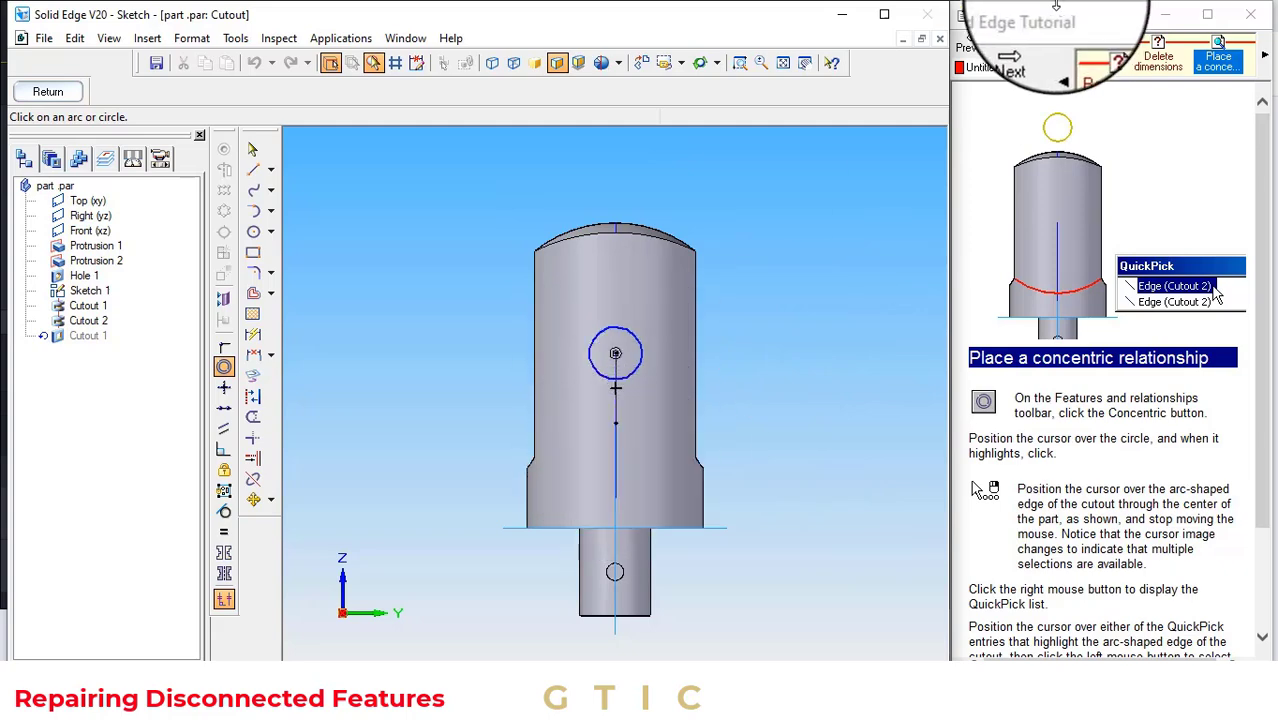
Close the profile and finish the reconnected cutout feature
left_click(1026, 44)
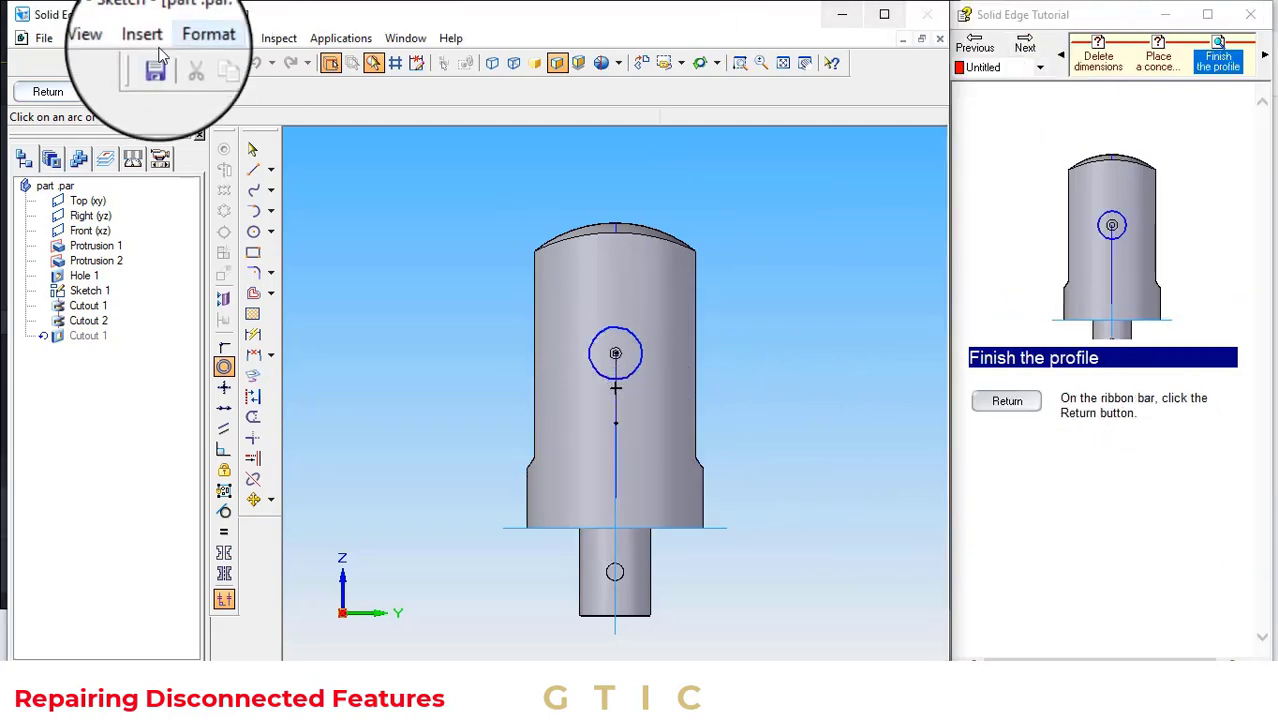
left_click(58, 91)
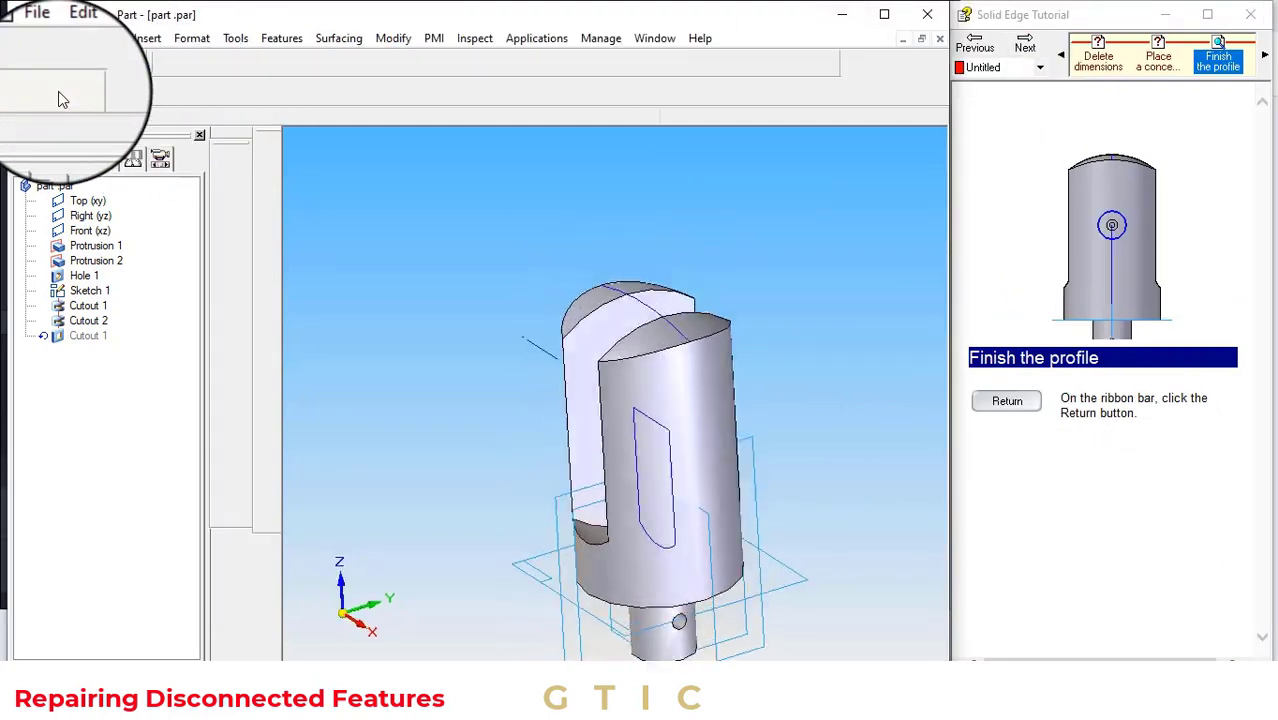
left_click(1026, 46)
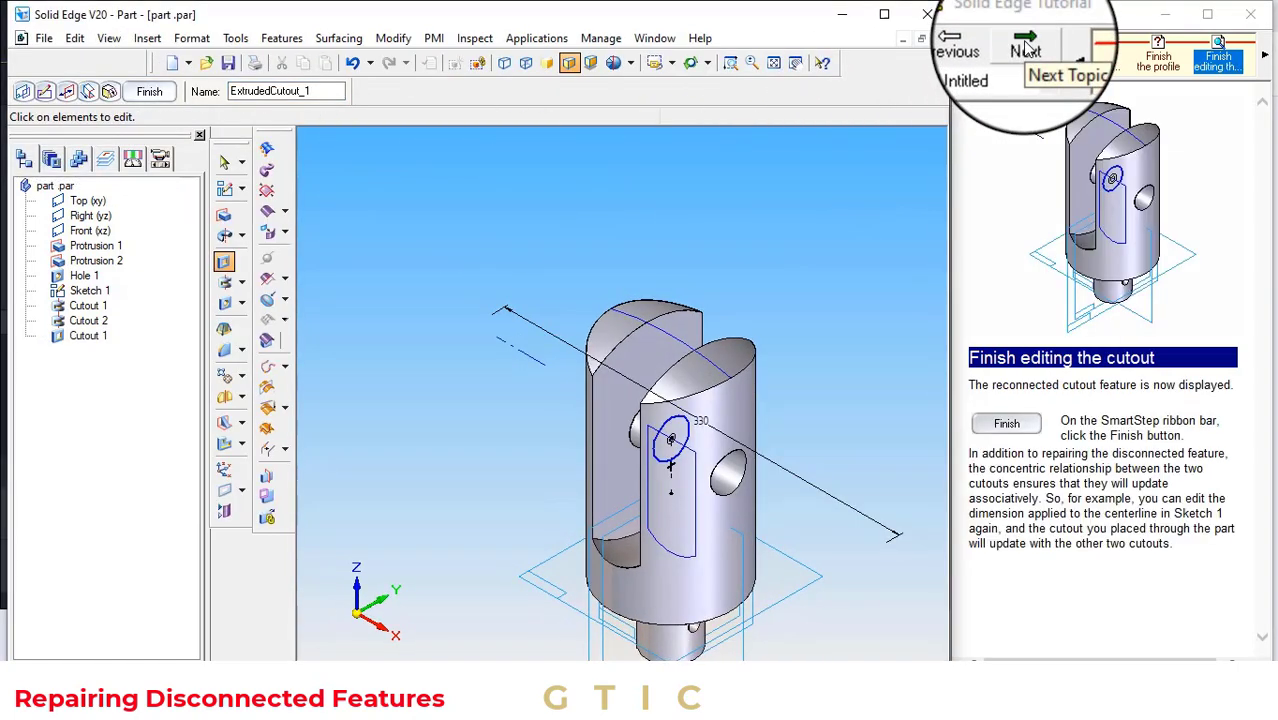
left_click(155, 90)
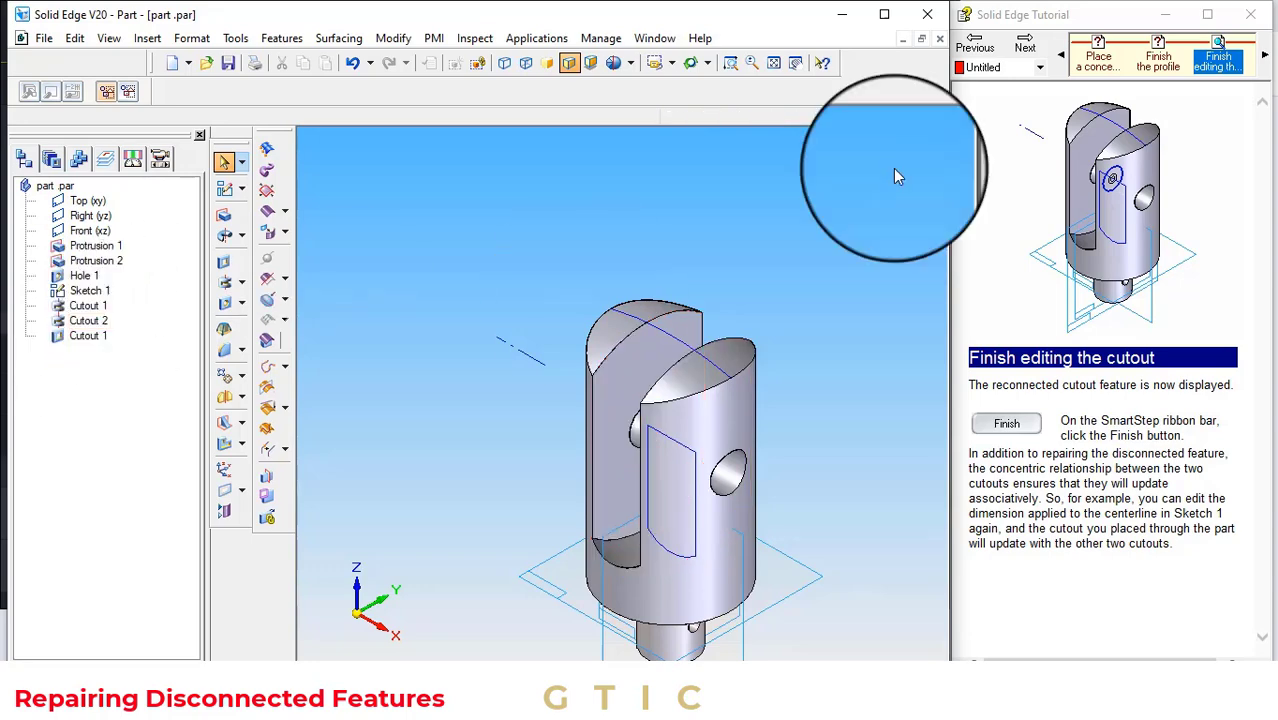
Save the part from the File menu
left_click(1027, 47)
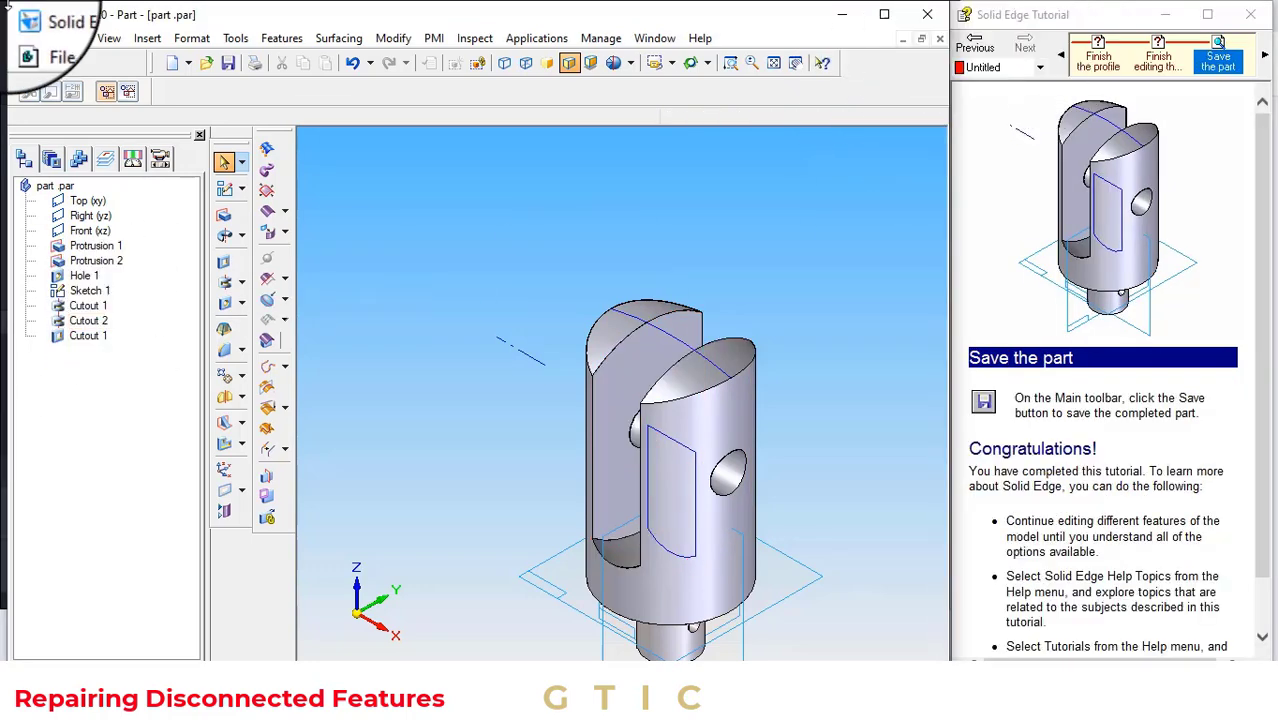
left_click(44, 38)
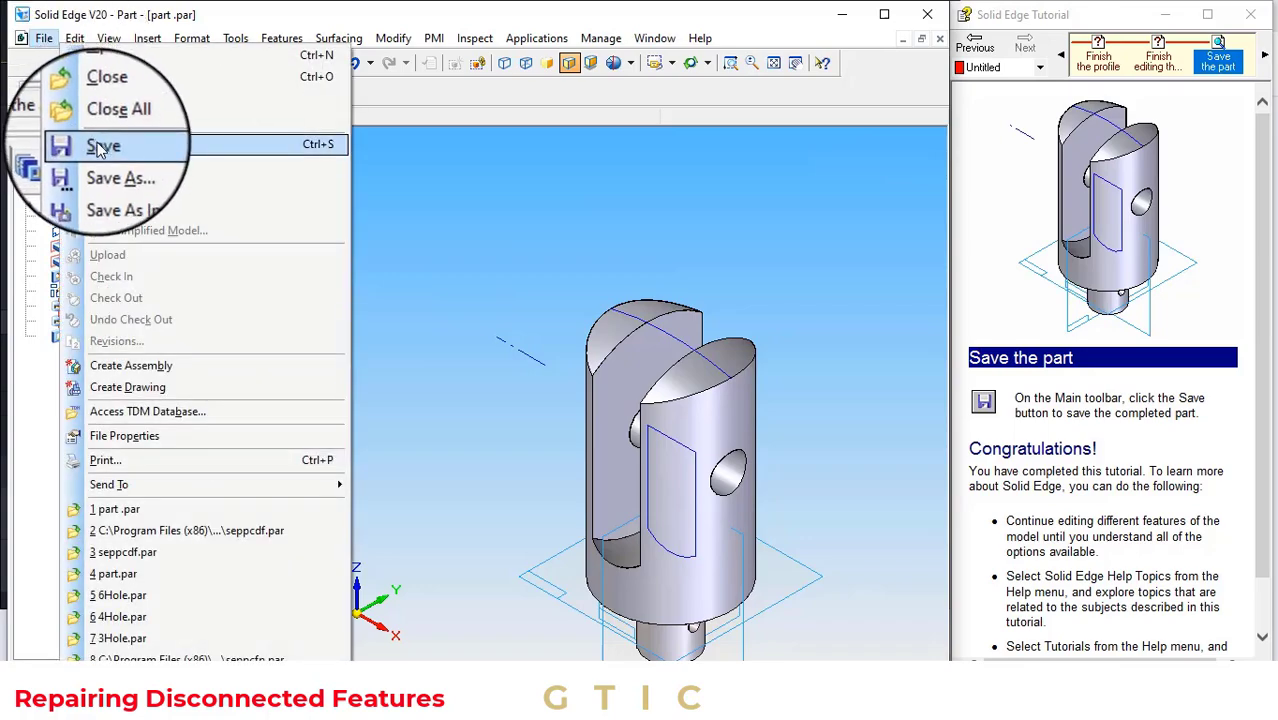
left_click(90, 143)
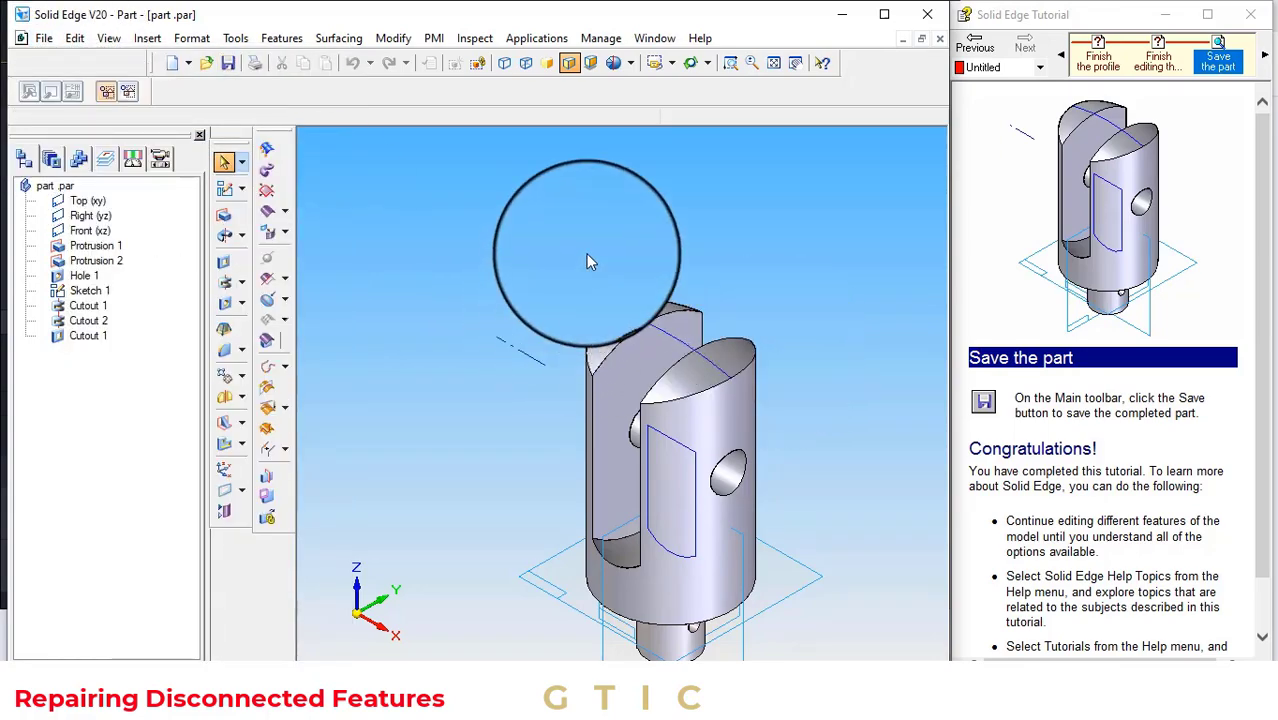